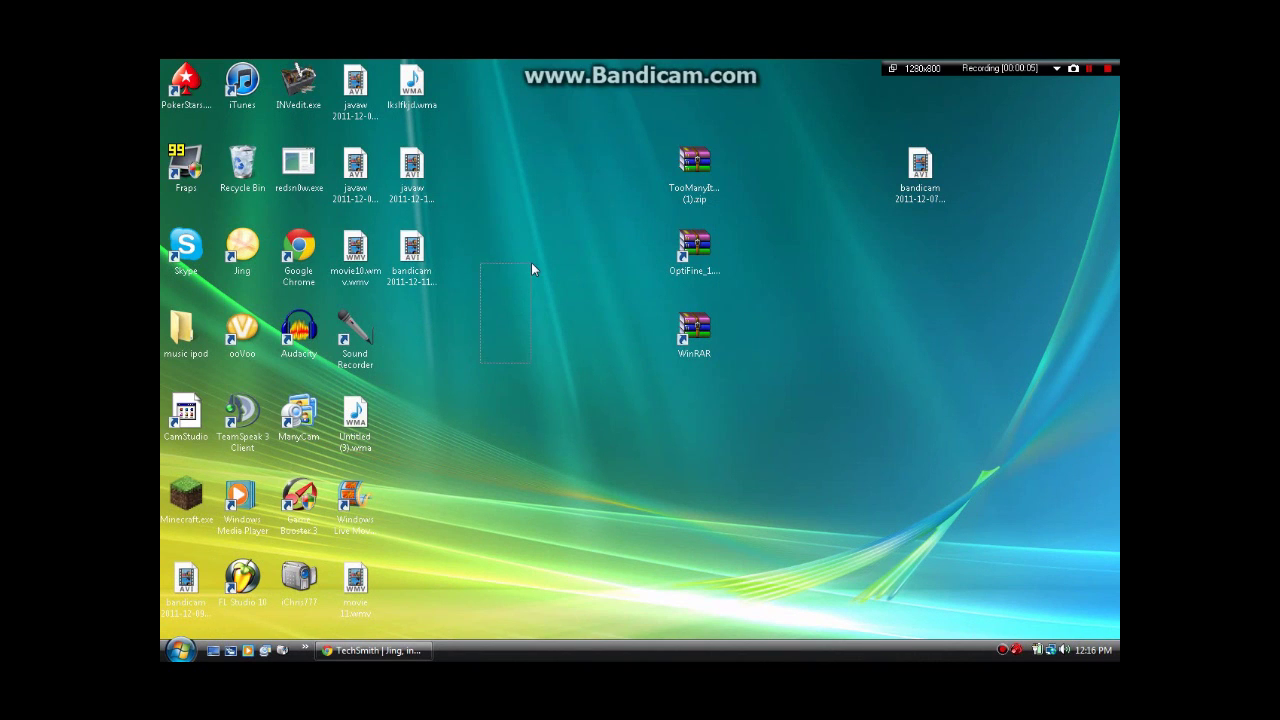
- Move the WinRAR shortcut to an open desktop spot and place the OptiFine zip beside it
left_click_drag(477, 375, 531, 262)
left_click(700, 255)
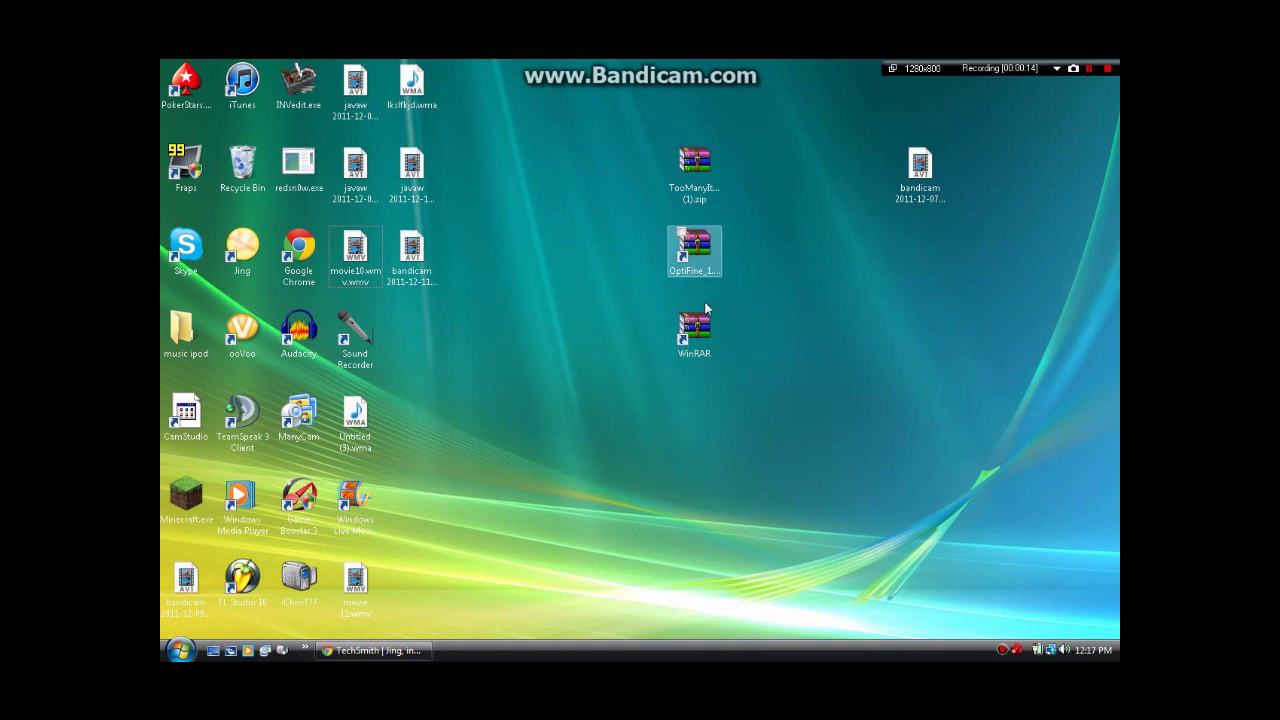
left_click_drag(696, 330, 866, 413)
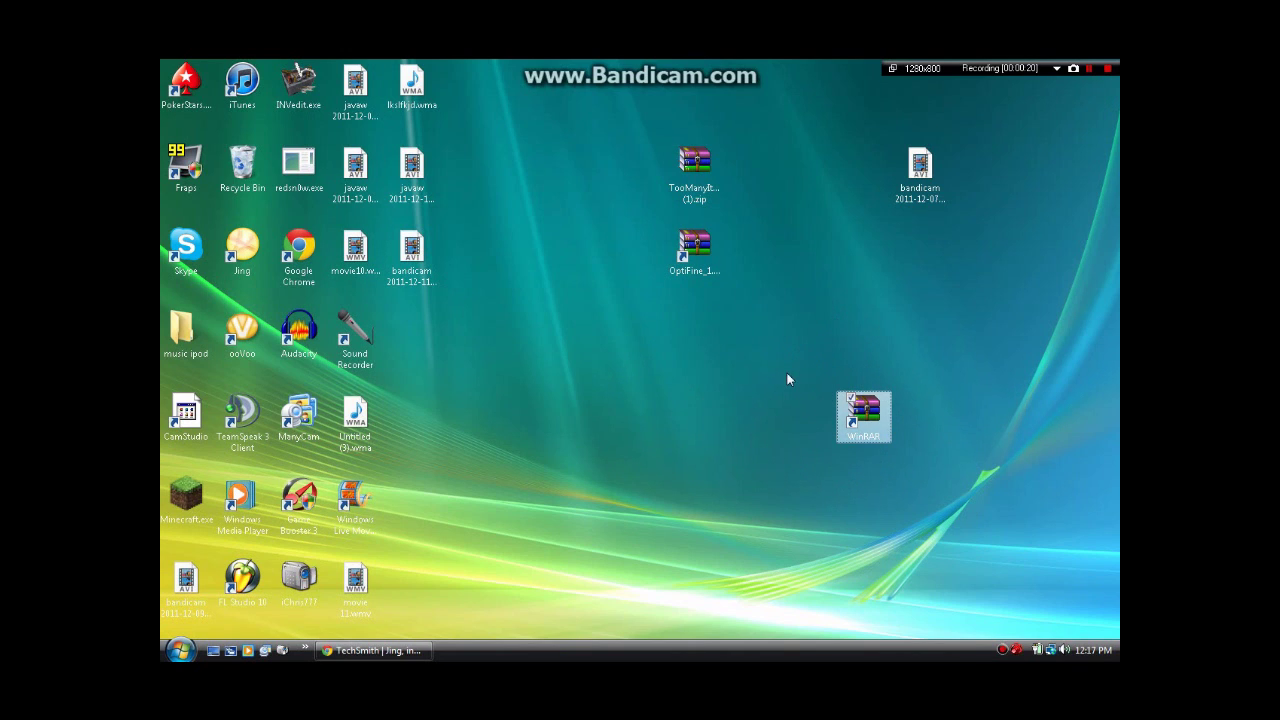
left_click_drag(695, 250, 732, 344)
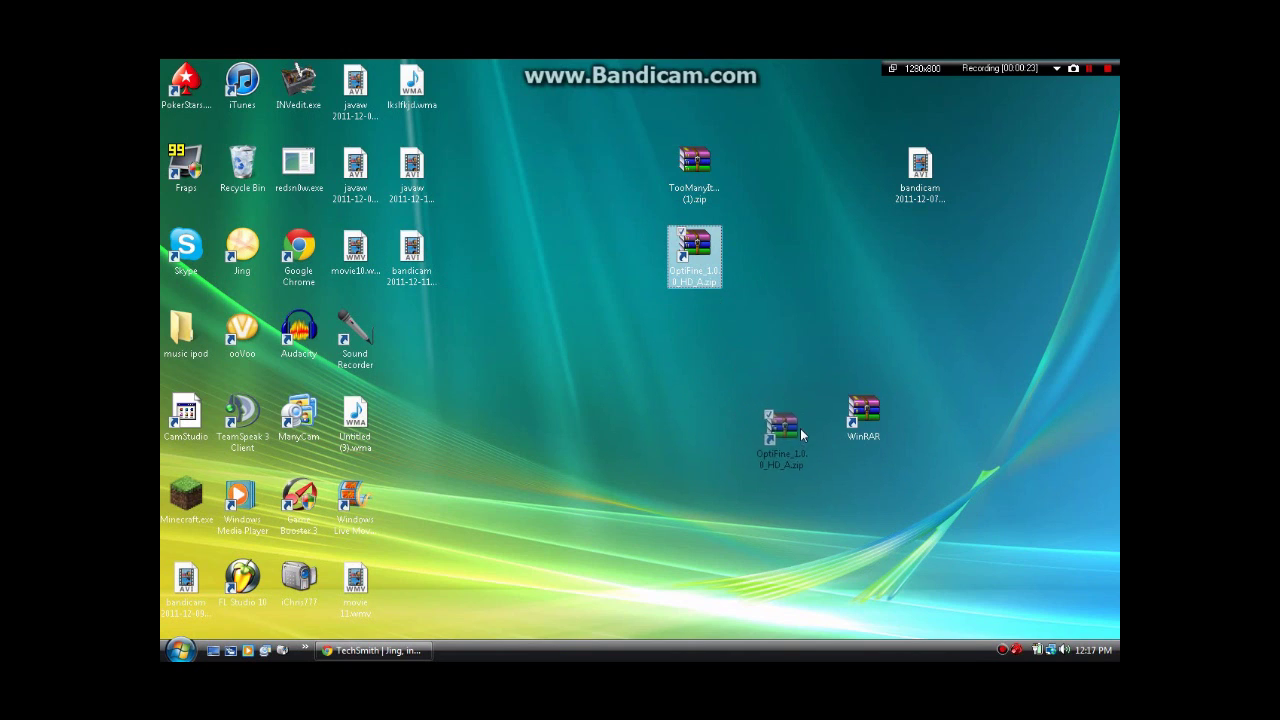
left_click_drag(801, 432, 800, 430)
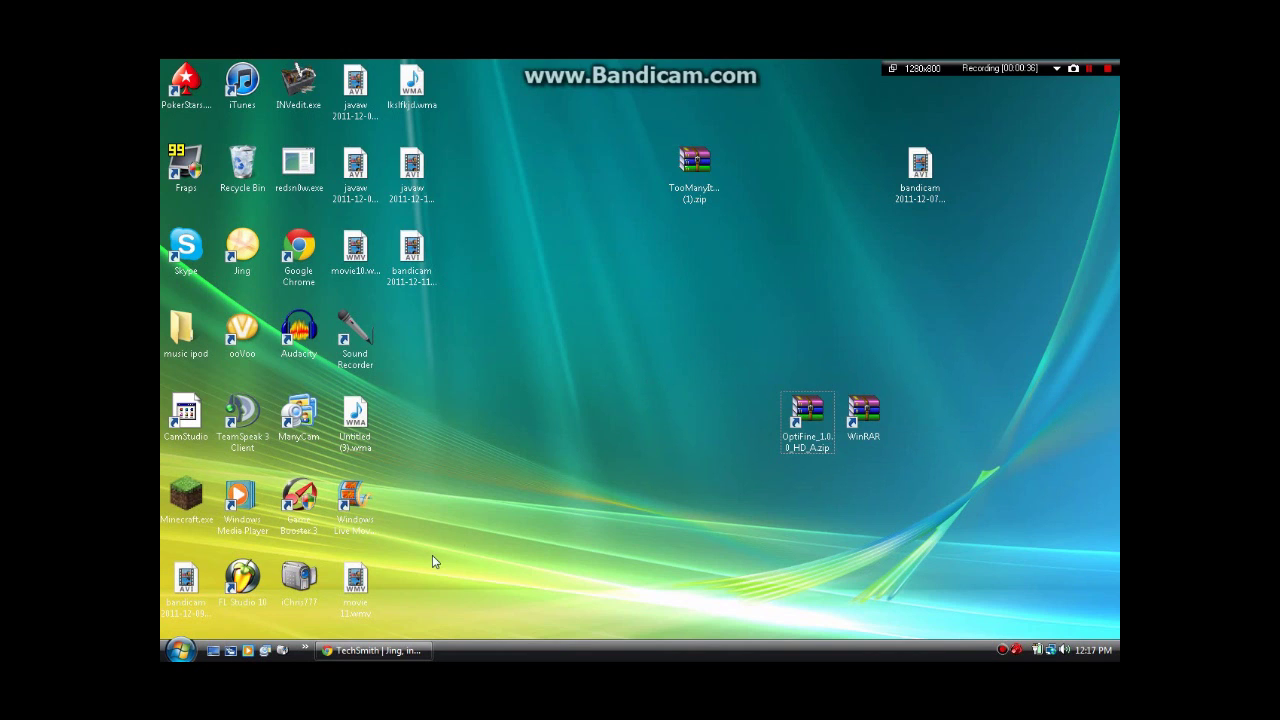
- Browse %appdata% to Roaming\.minecraft\bin and bring up the open-with options for minecraft.jar
left_click(182, 651)
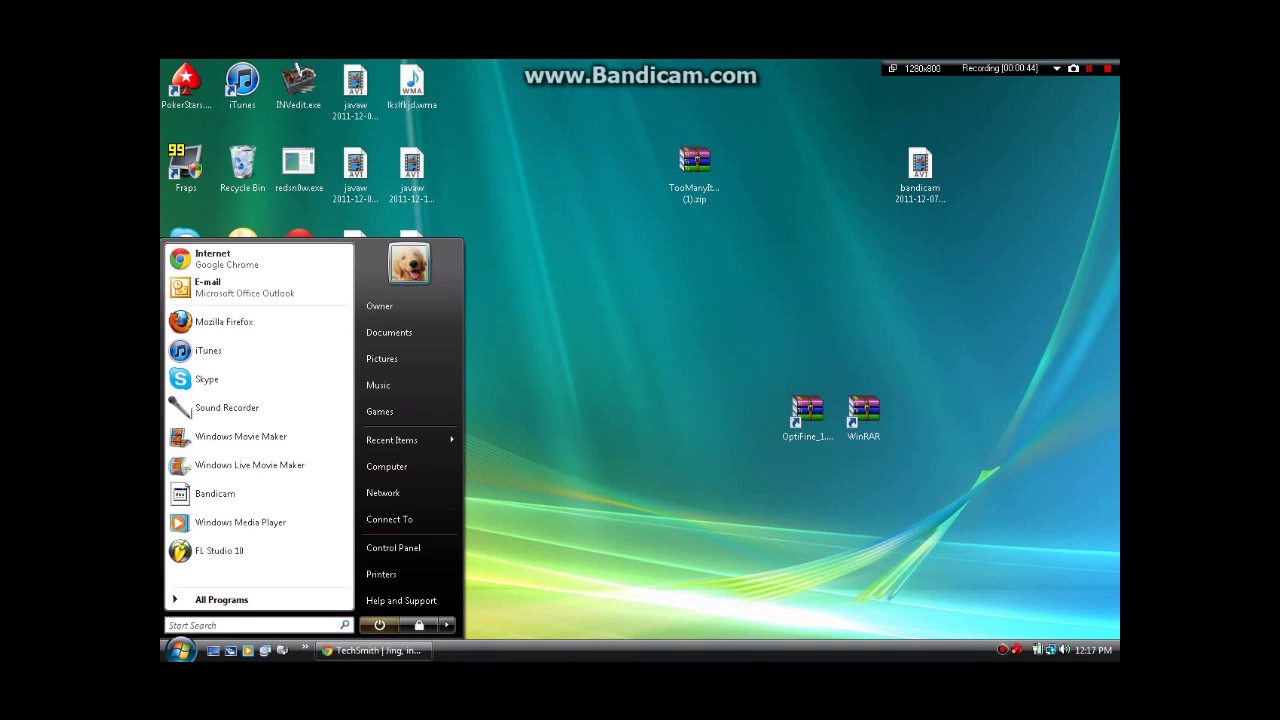
type("%appd")
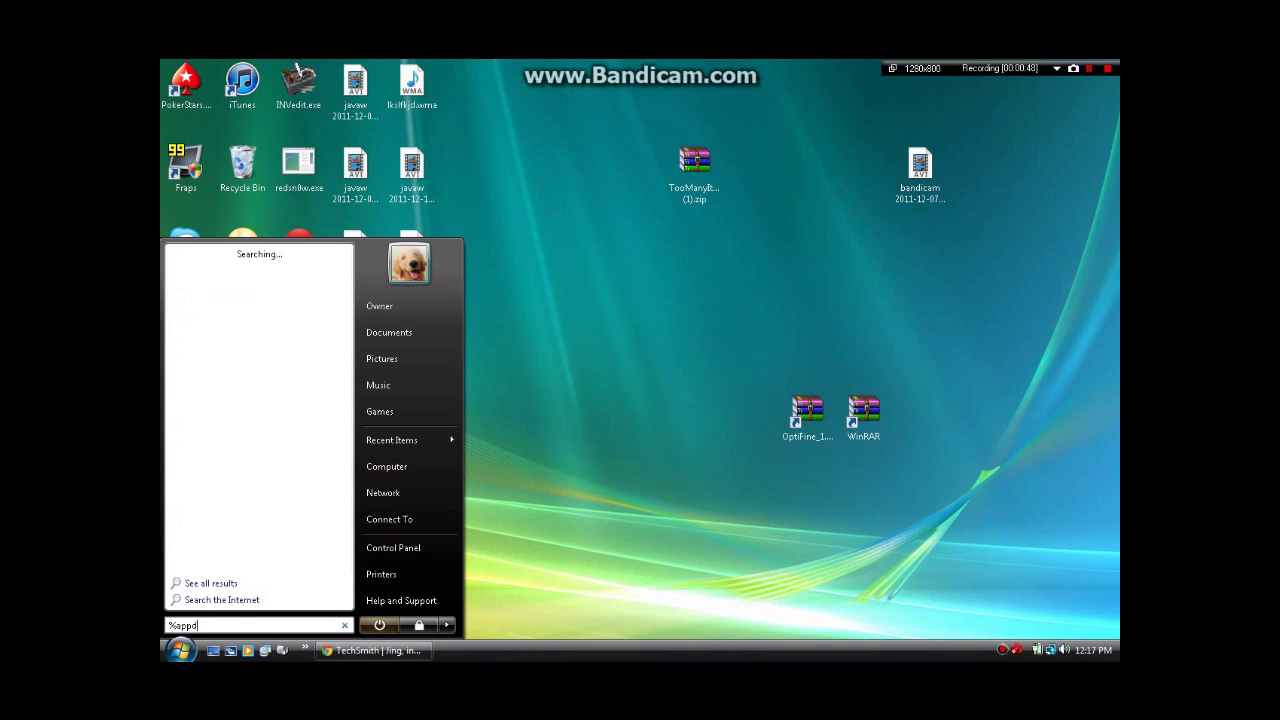
type("ata%")
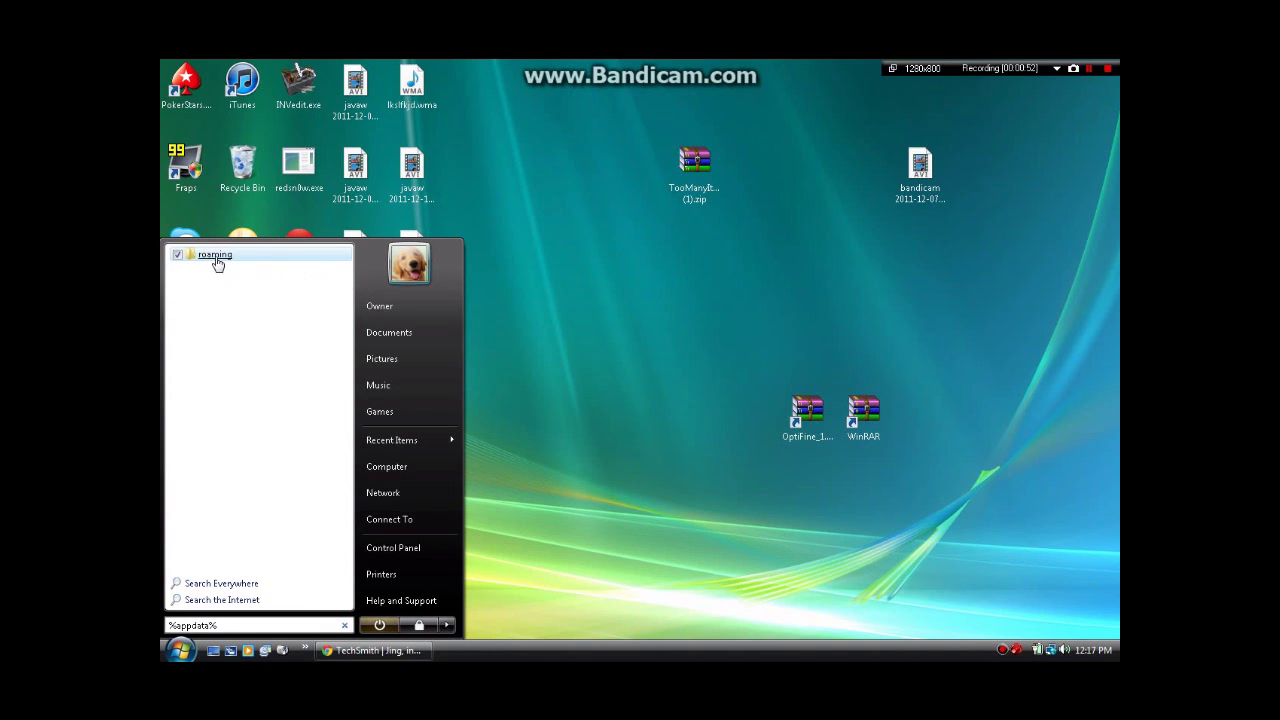
left_click(214, 258)
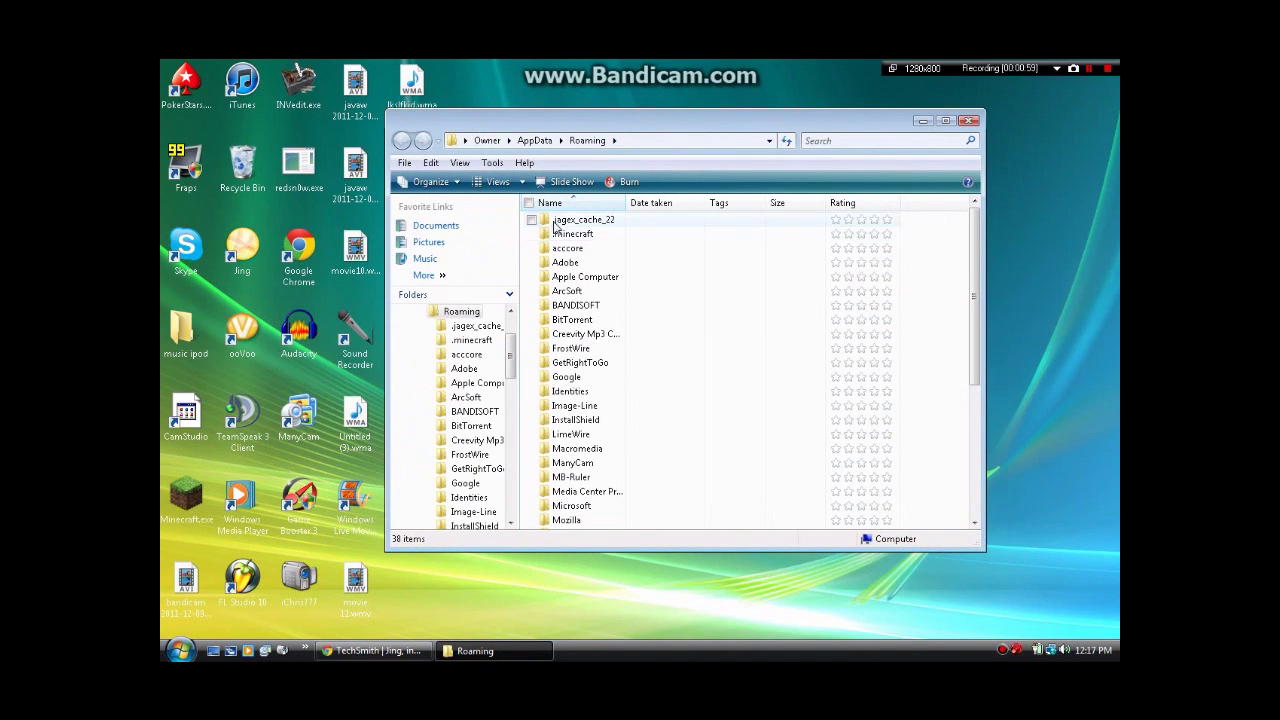
double_click(566, 235)
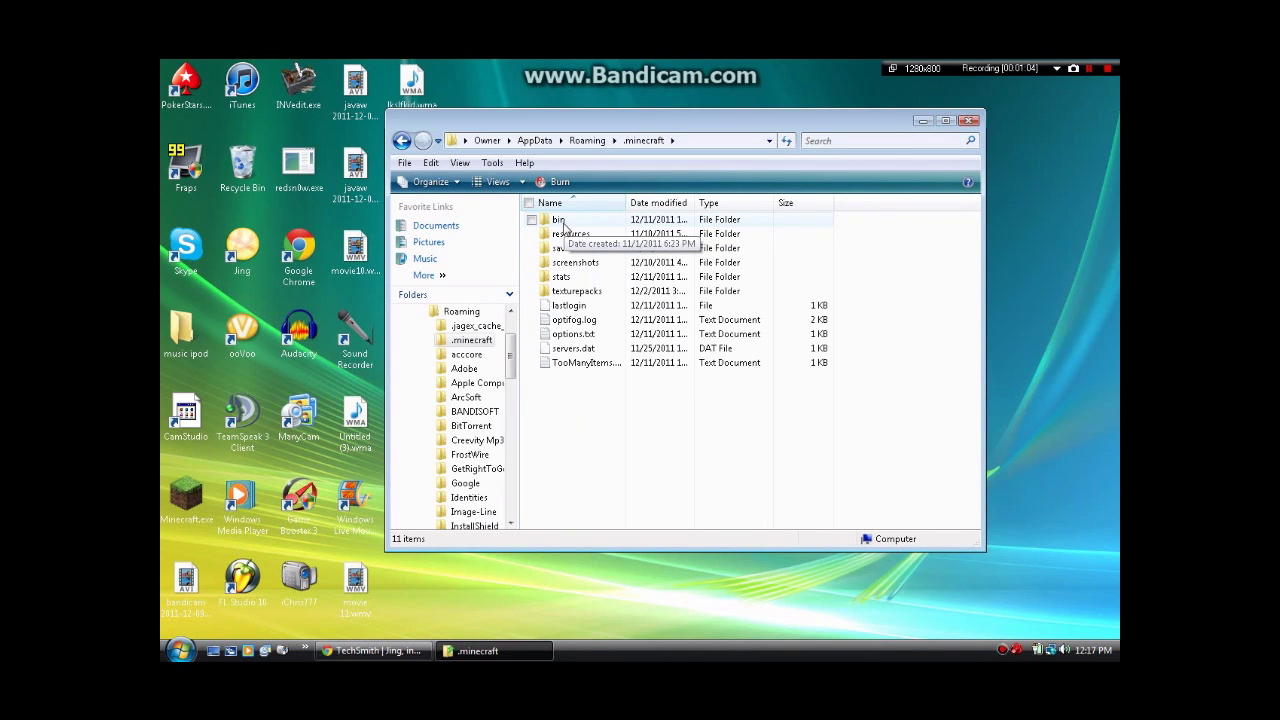
double_click(559, 220)
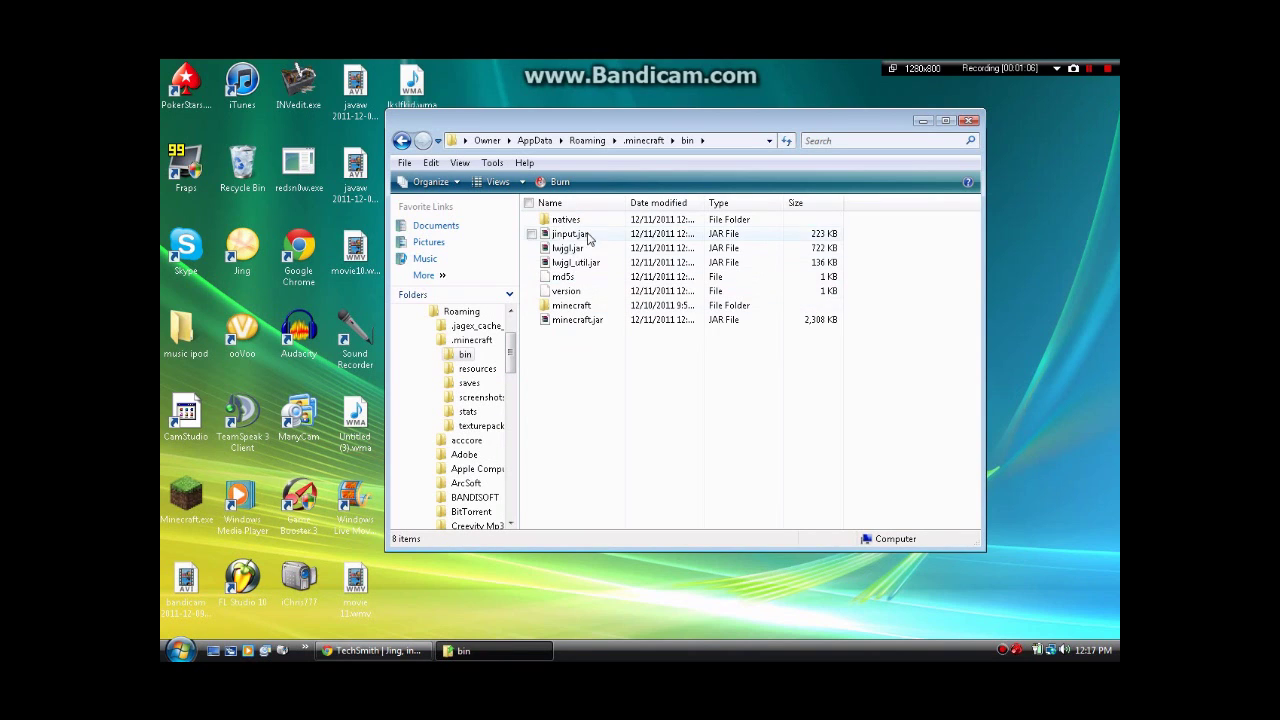
left_click(581, 320)
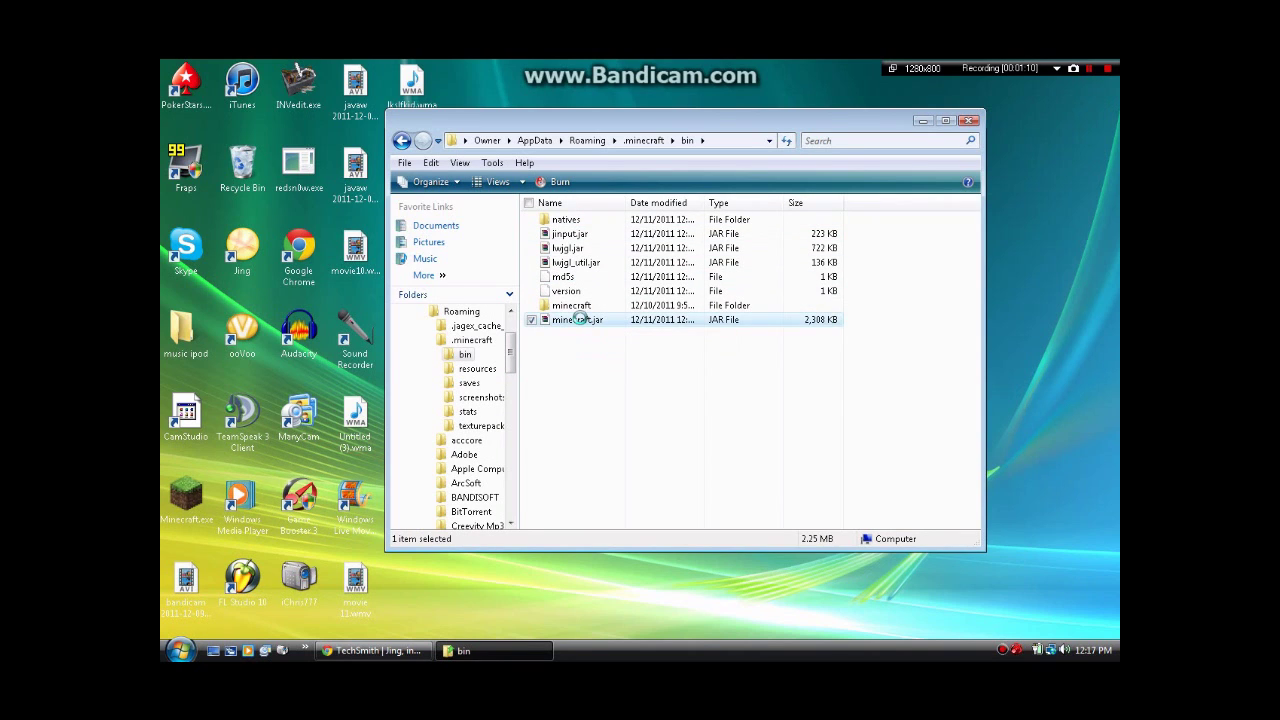
right_click(579, 318)
mouse_move(628, 344)
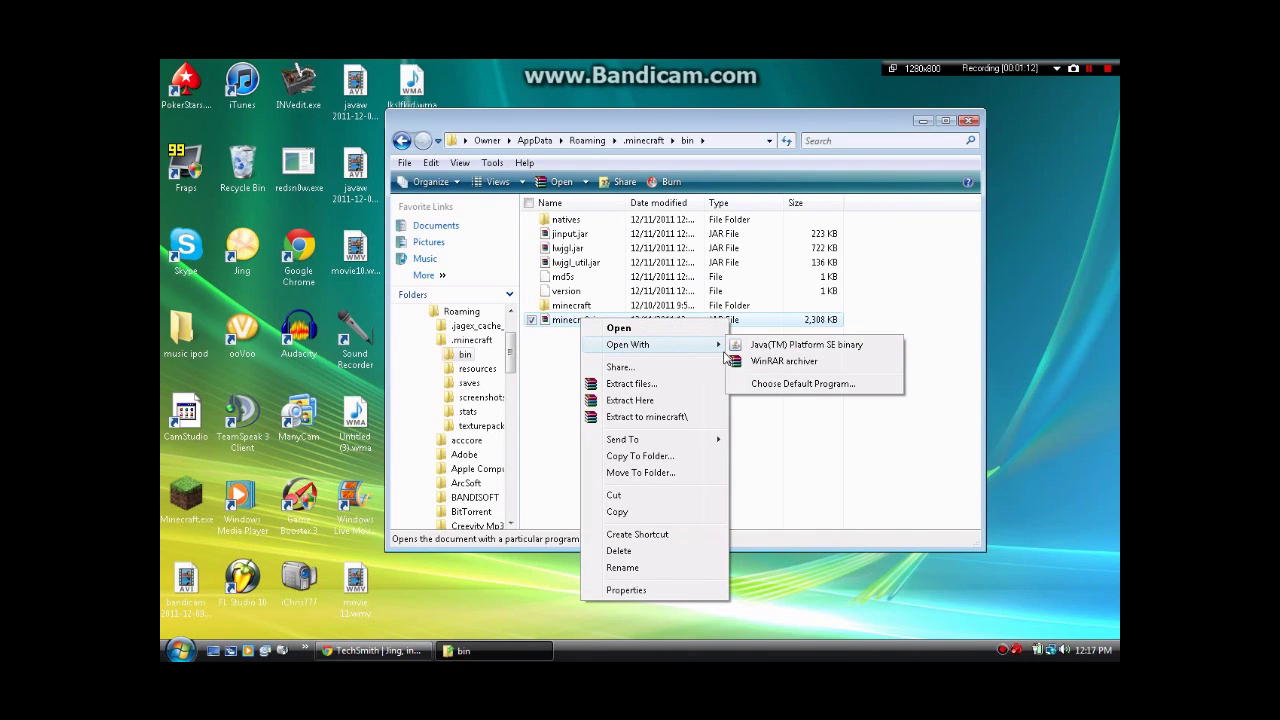
- Open minecraft.jar with WinRAR, minimize the bin folder, and open the OptiFine zip in WinRAR
left_click(745, 363)
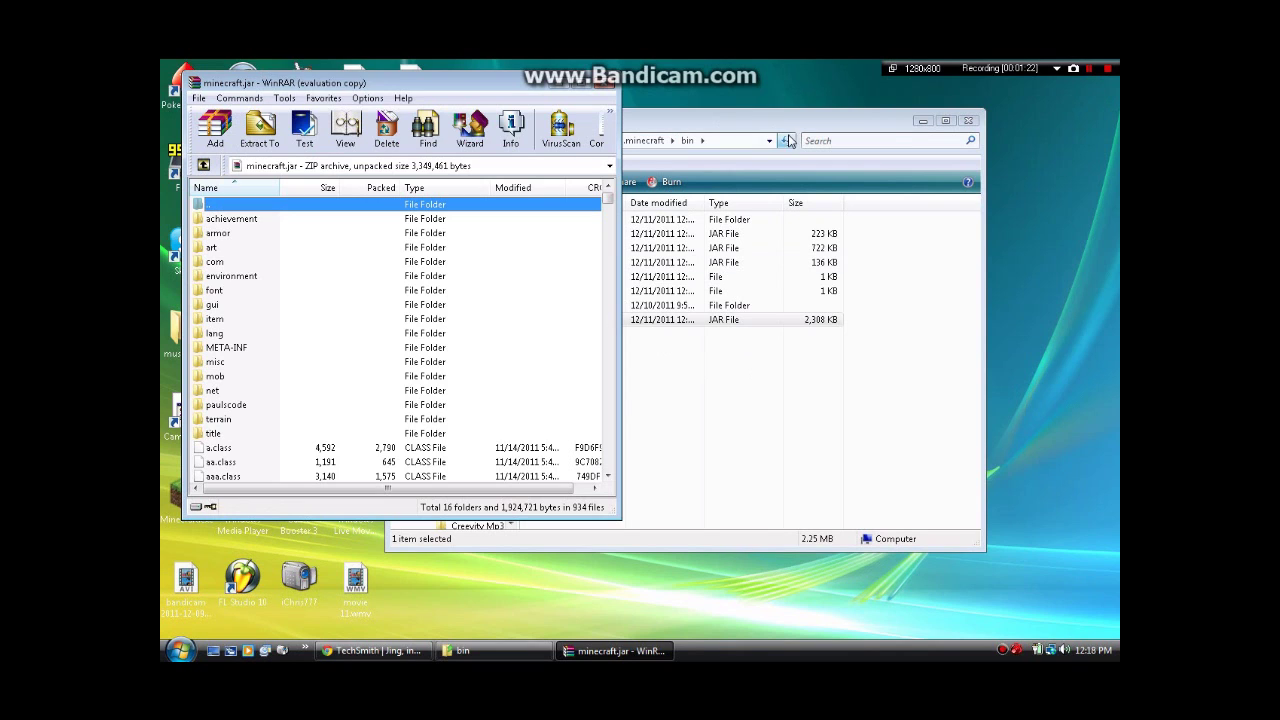
left_click(922, 120)
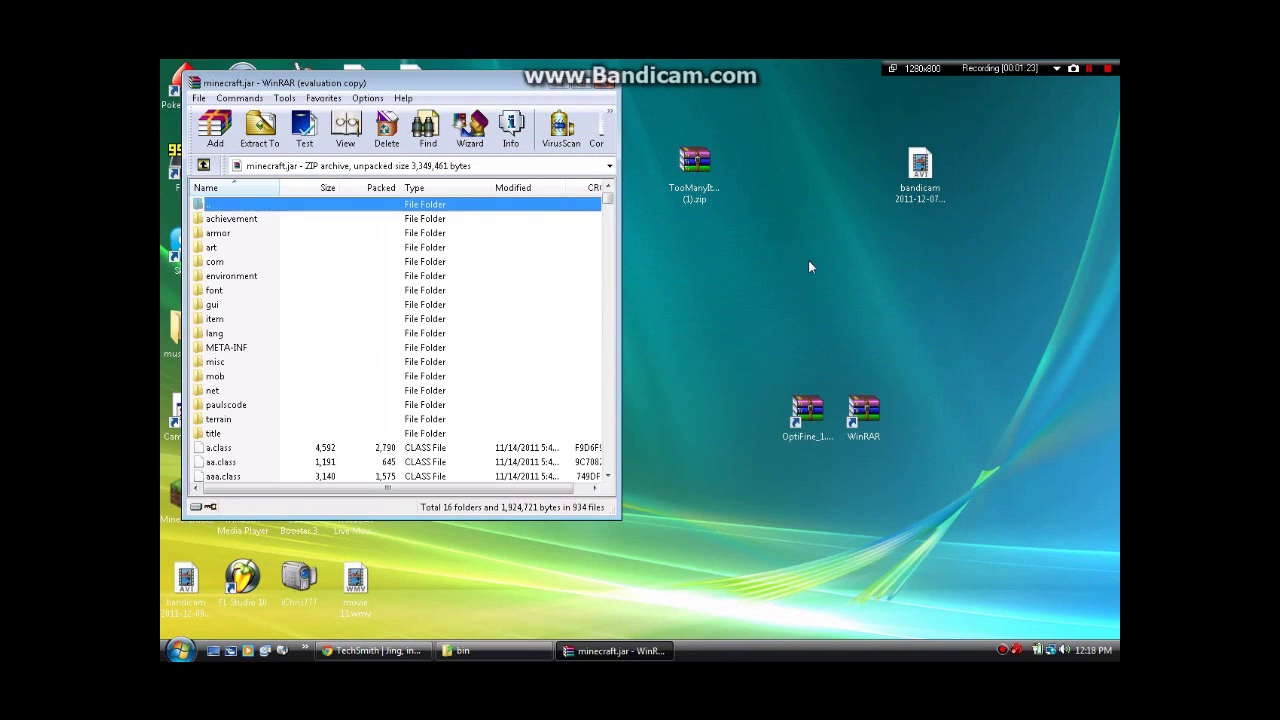
left_click(814, 420)
double_click(814, 420)
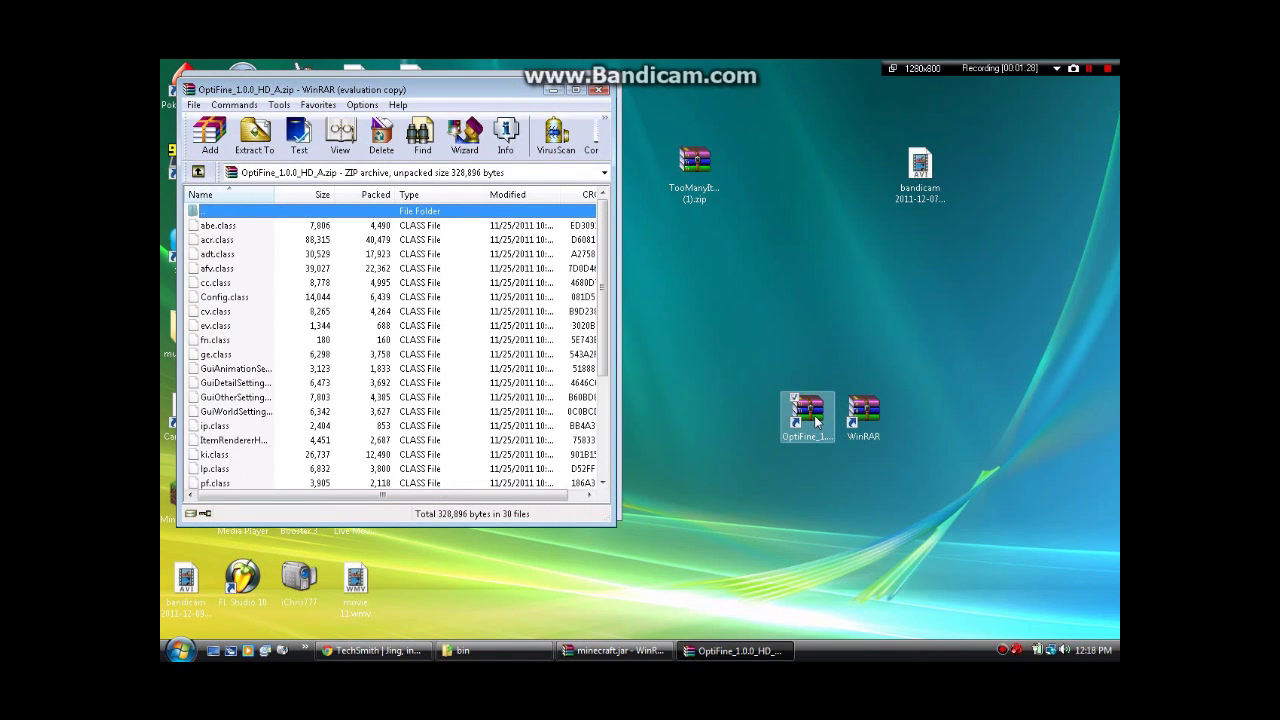
- Drag all 30 OptiFine class files into minecraft.jar, then select its META-INF folder
mouse_move(535, 90)
left_mouse_down()
mouse_move(793, 192)
mouse_move(1021, 104)
left_mouse_up()
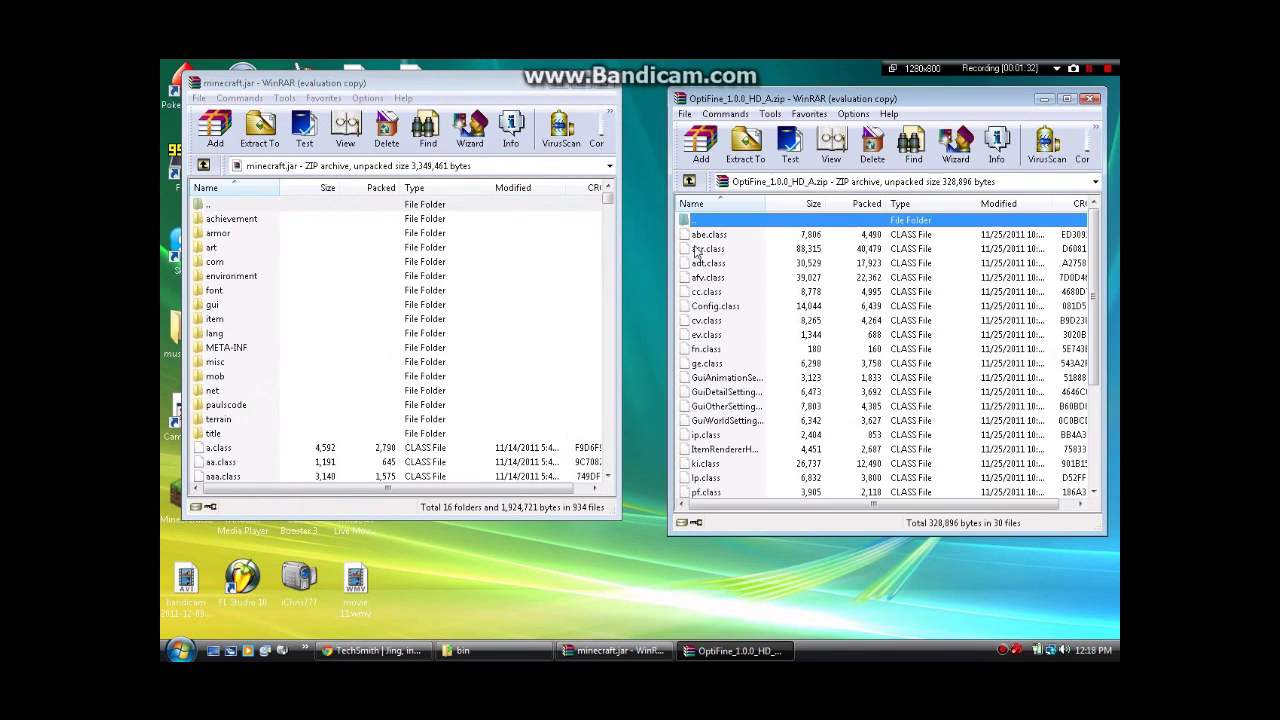
left_click(731, 235)
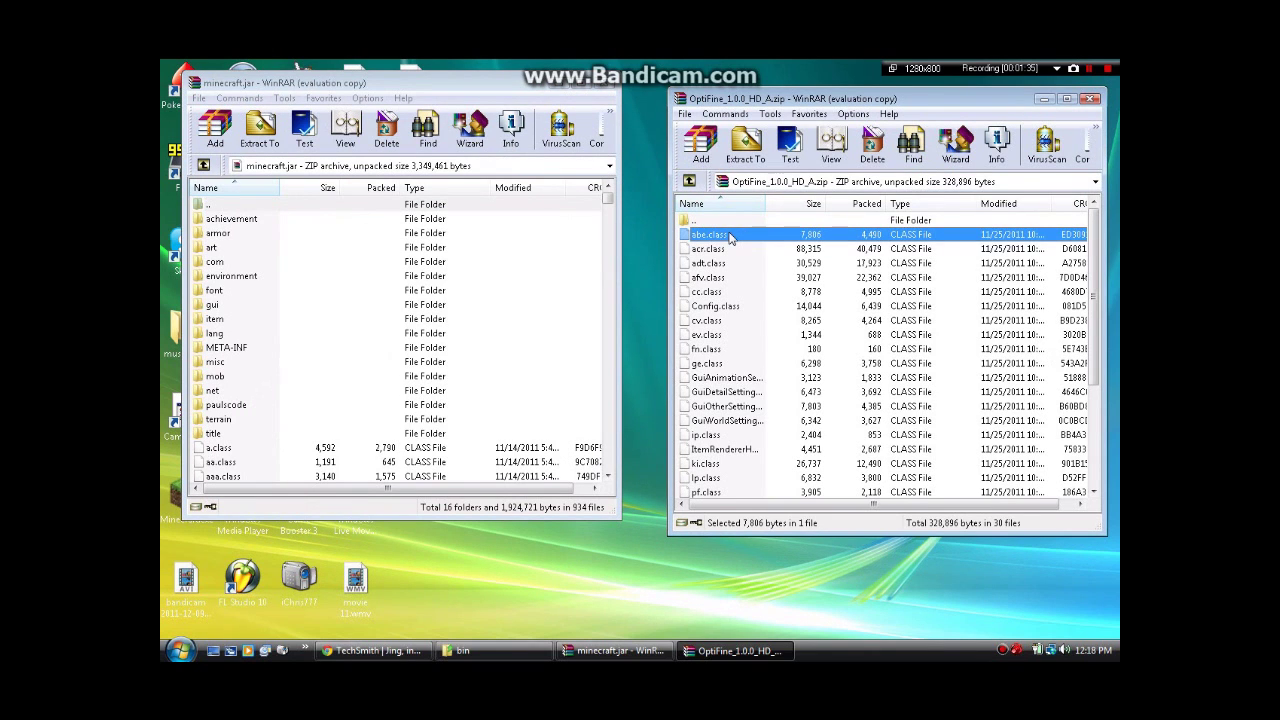
key("shift+Down")
key("shift+Down")
key("shift+Down")
key("shift+Down")
key("shift+Down")
key("shift+Down")
key("shift+Down")
key("shift+Down")
key("shift+Down")
key("shift+Down")
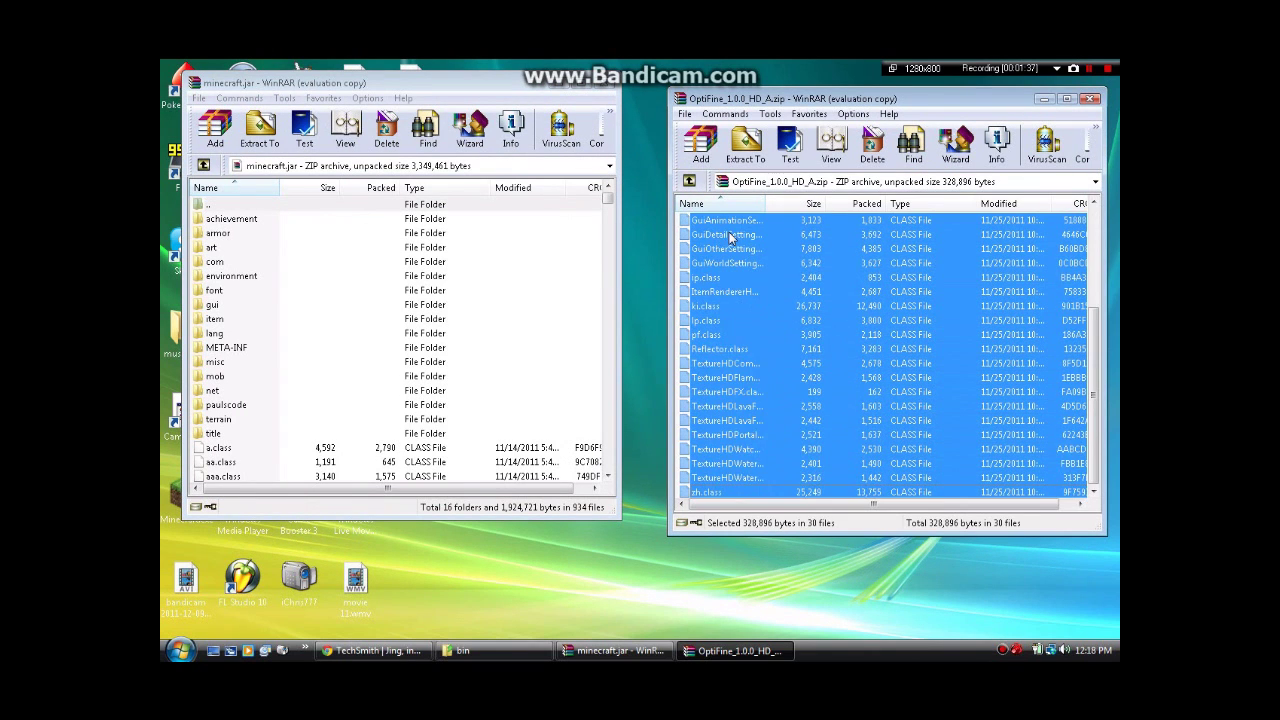
left_click_drag(740, 392, 478, 377)
left_click_drag(478, 377, 293, 400)
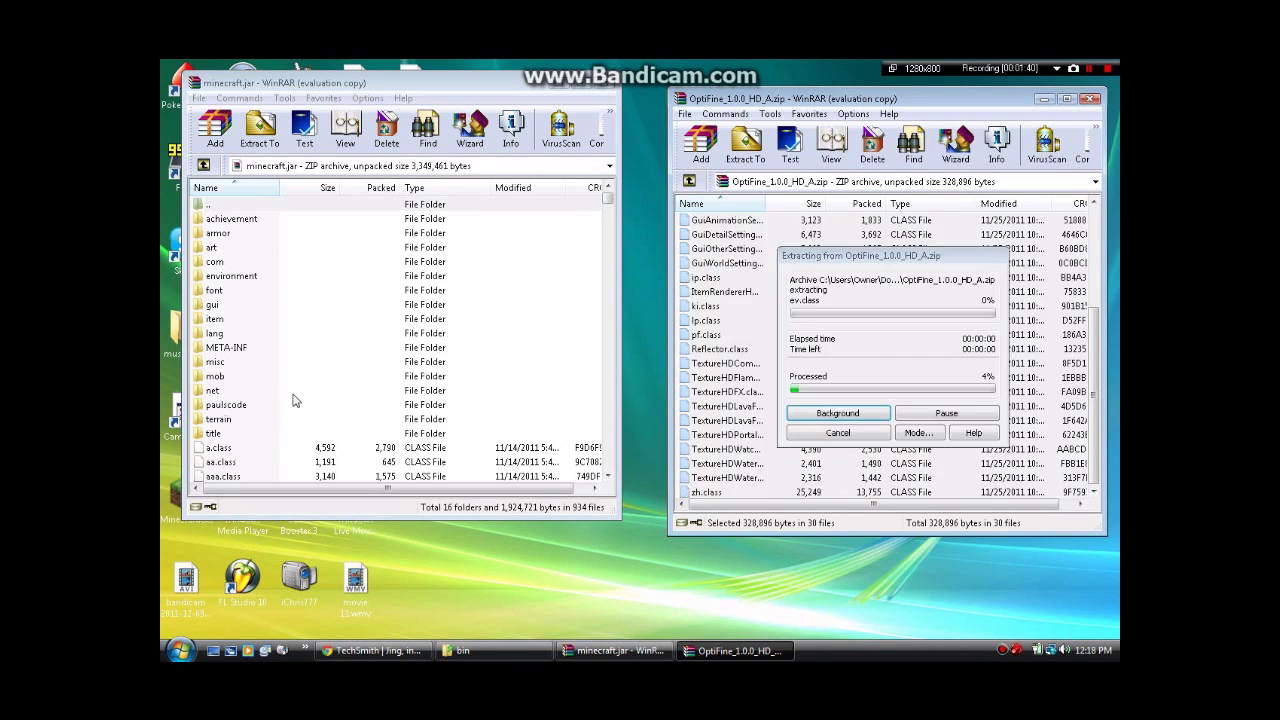
left_click(417, 424)
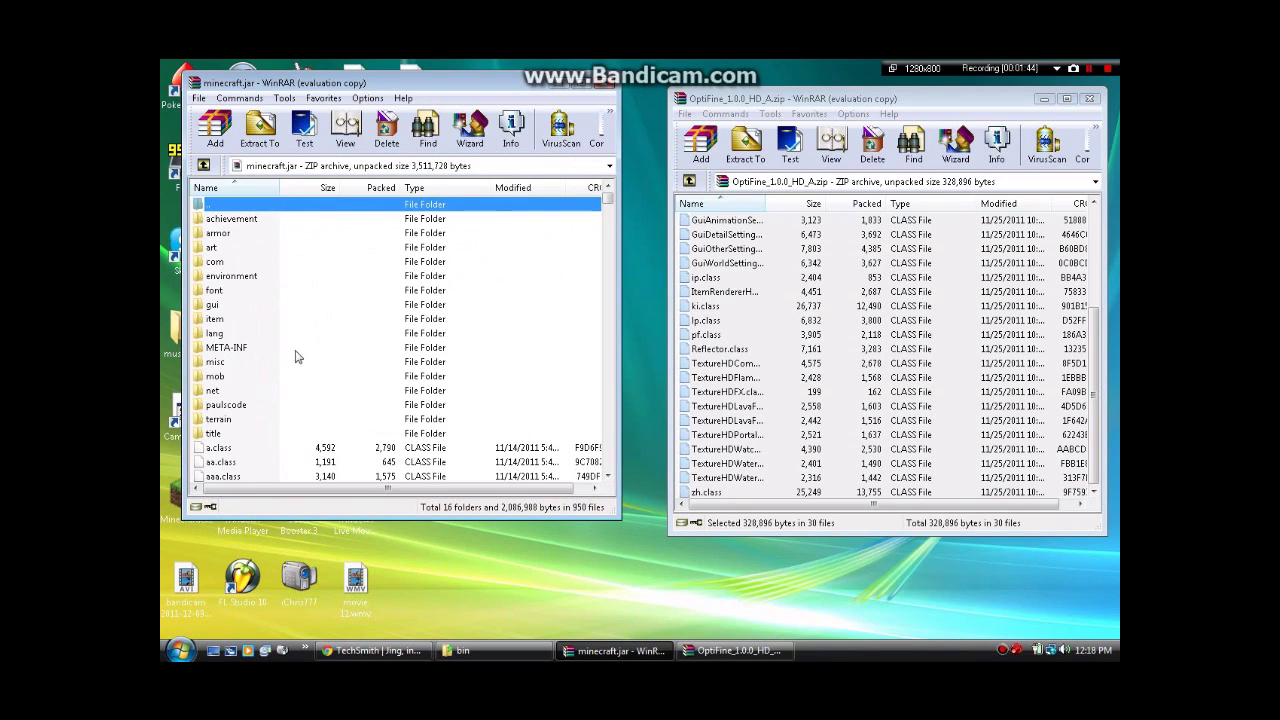
left_click(208, 349)
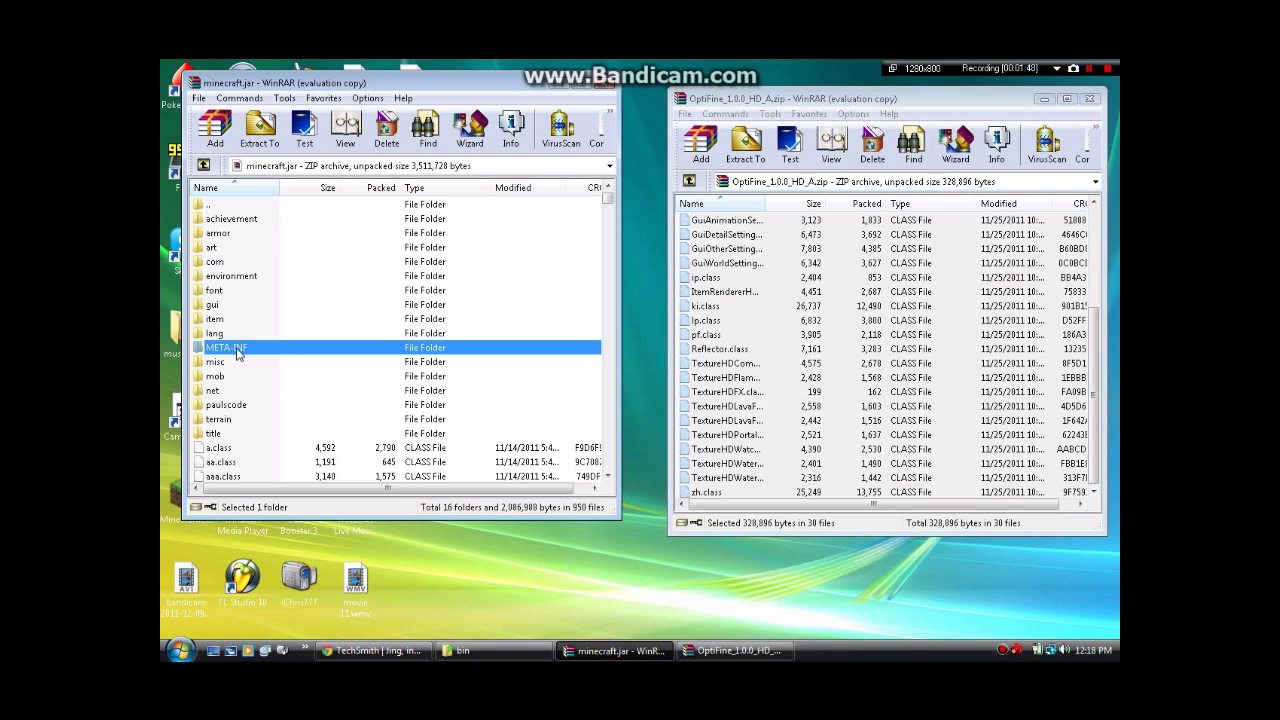
right_click(237, 348)
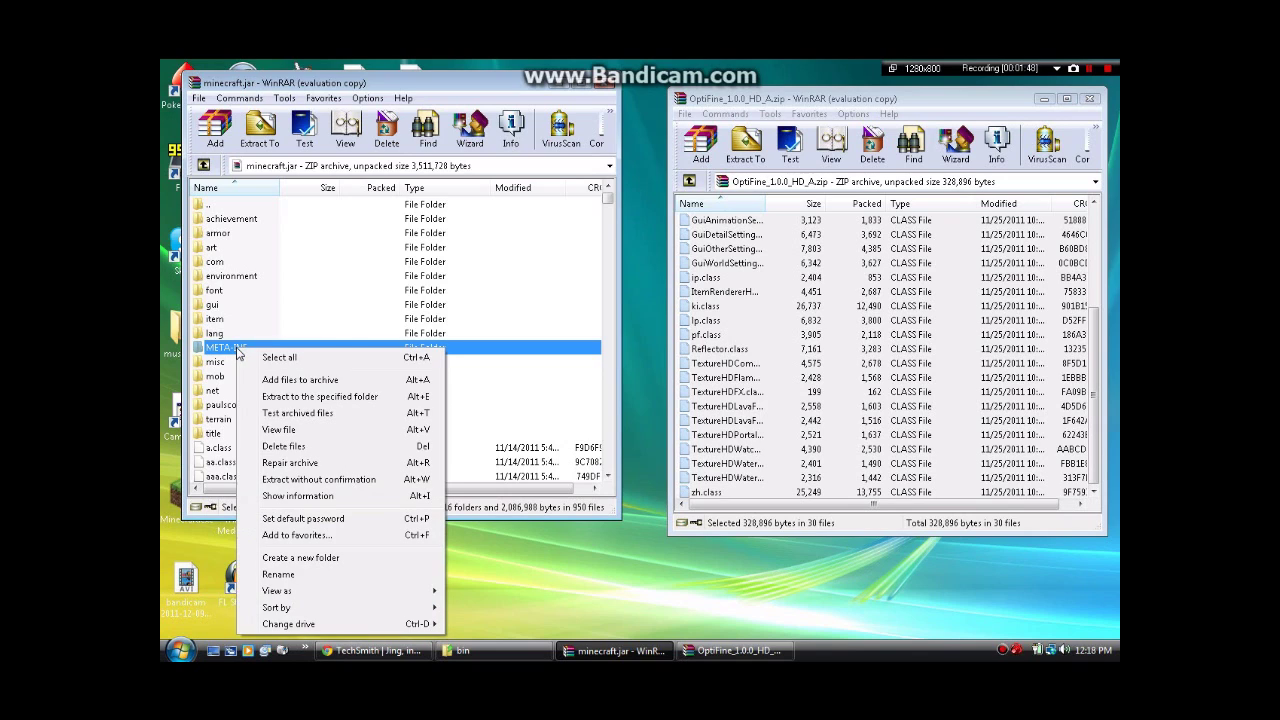
- Delete META-INF from minecraft.jar and close both WinRAR archive windows
left_click(296, 446)
left_click(656, 406)
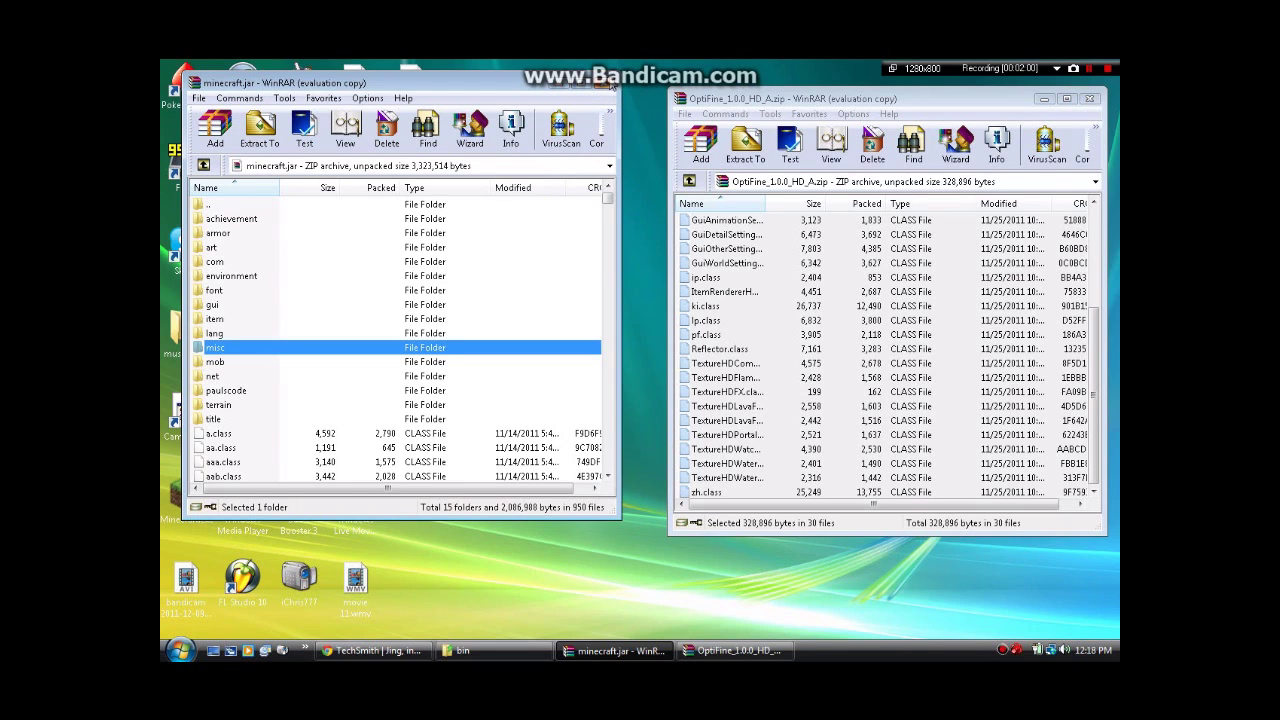
left_click(606, 83)
left_click(1090, 98)
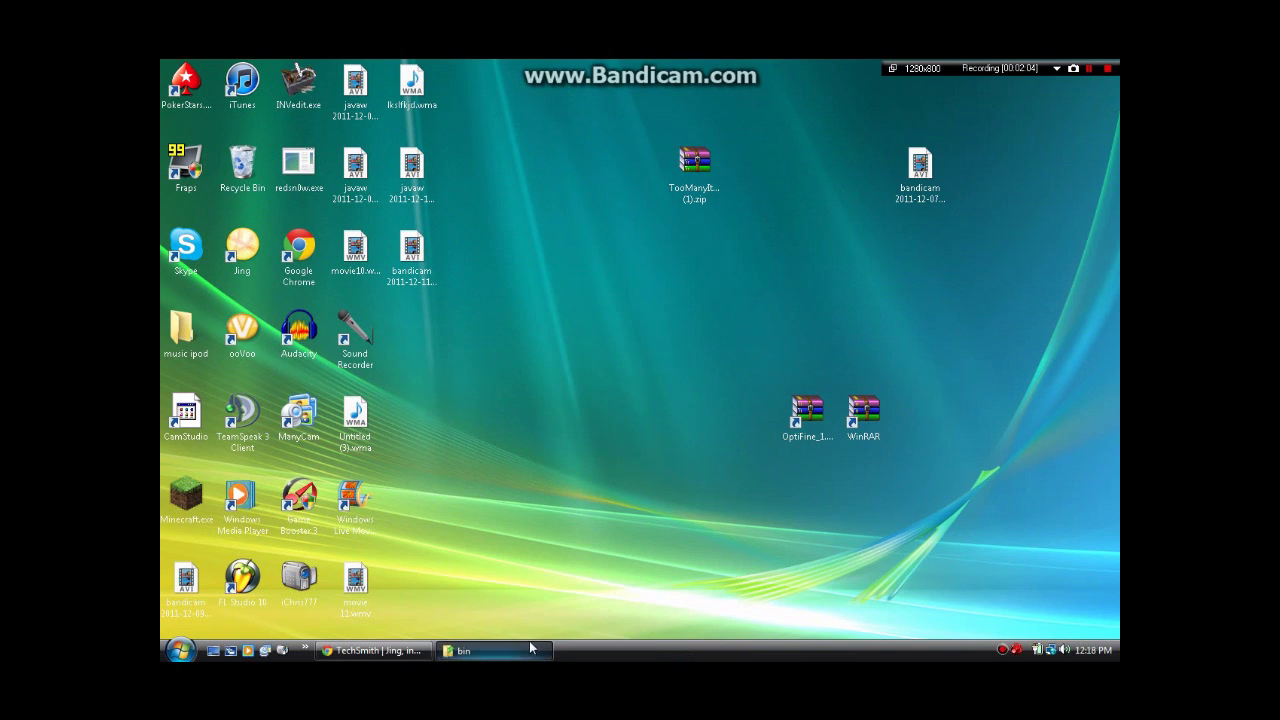
- Launch Minecraft.exe and log in with the saved account
double_click(198, 497)
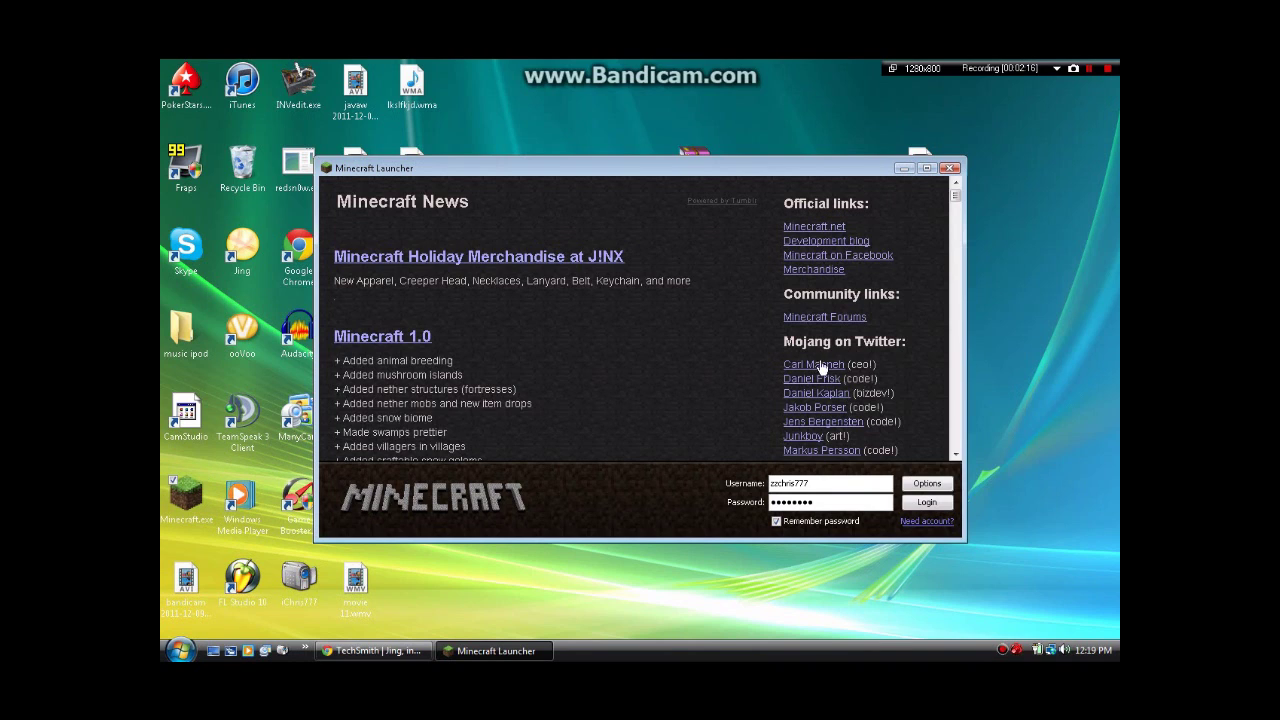
left_click(928, 504)
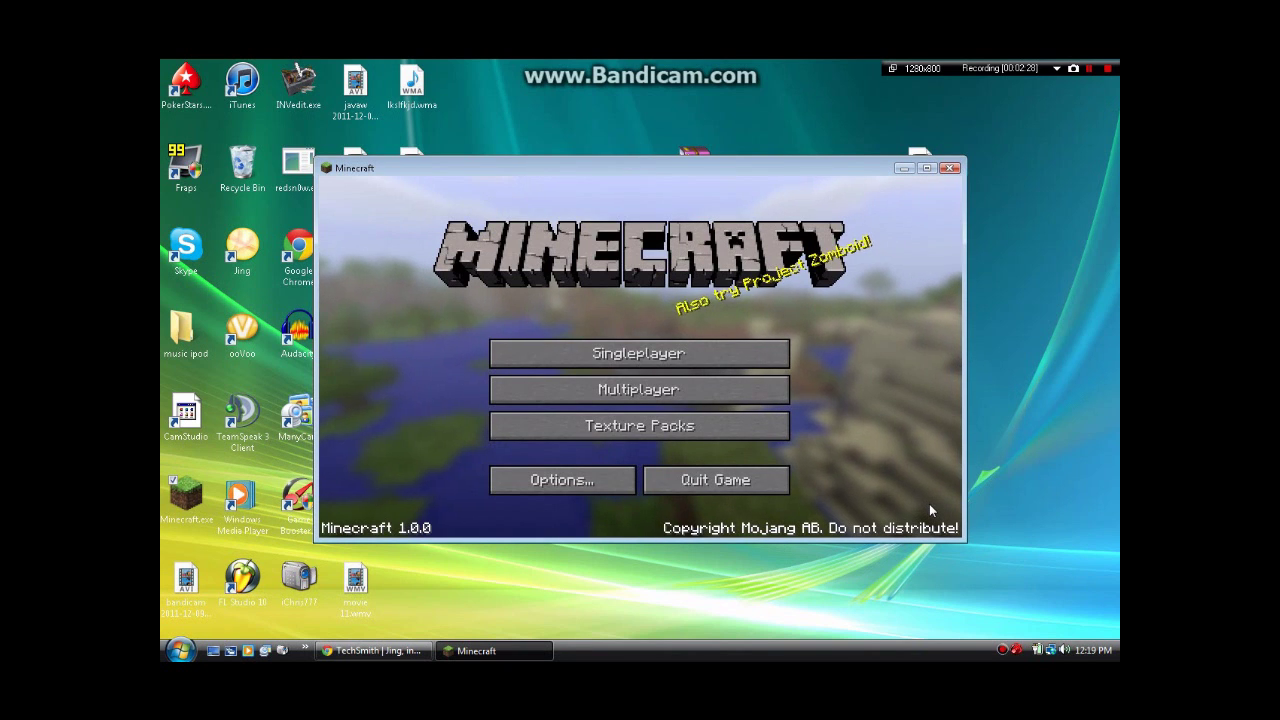
- Load the New World single-player save and pause the game
left_click(595, 350)
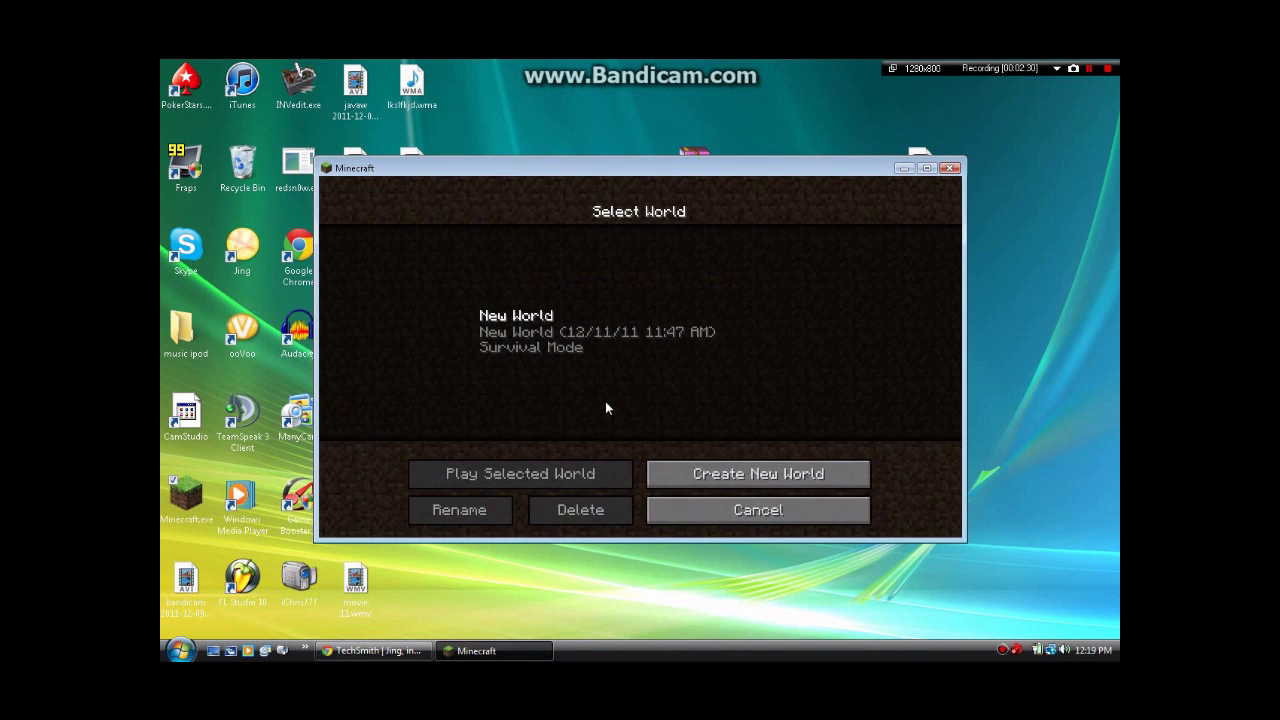
double_click(592, 346)
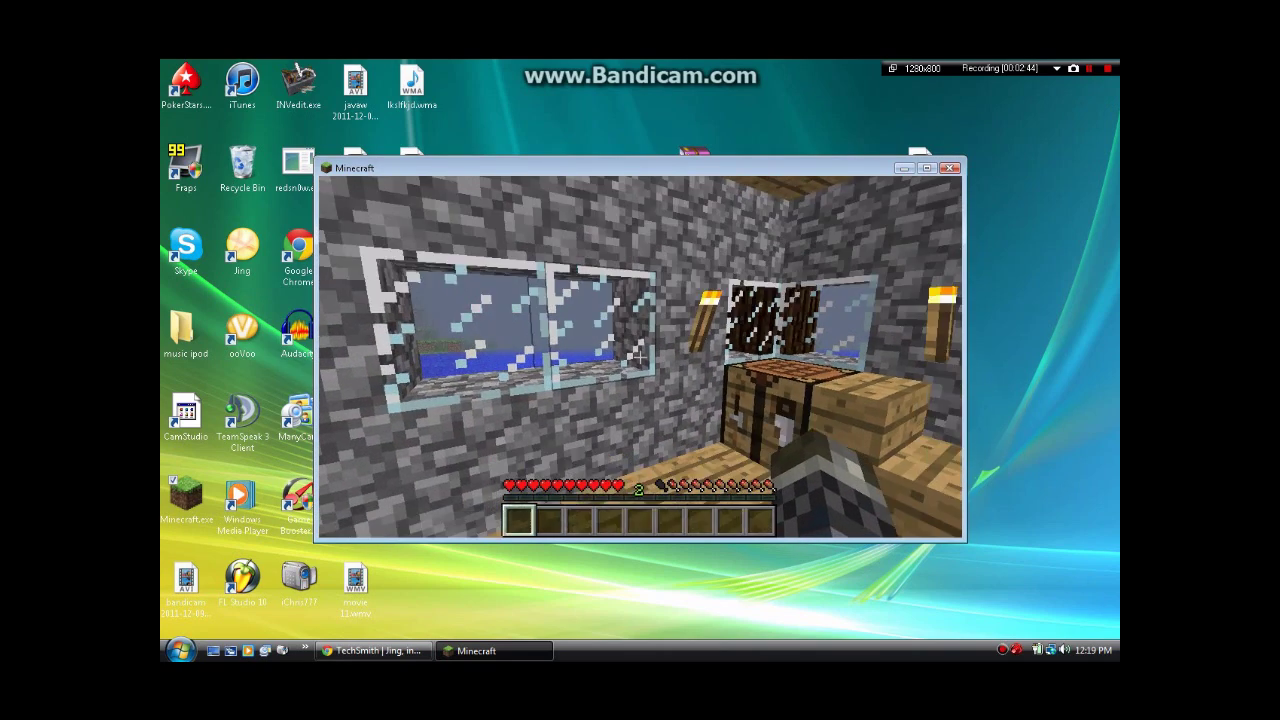
key("Escape")
- In Video Settings, adjust fog start and switch Mipmap Type to Linear
left_click(648, 402)
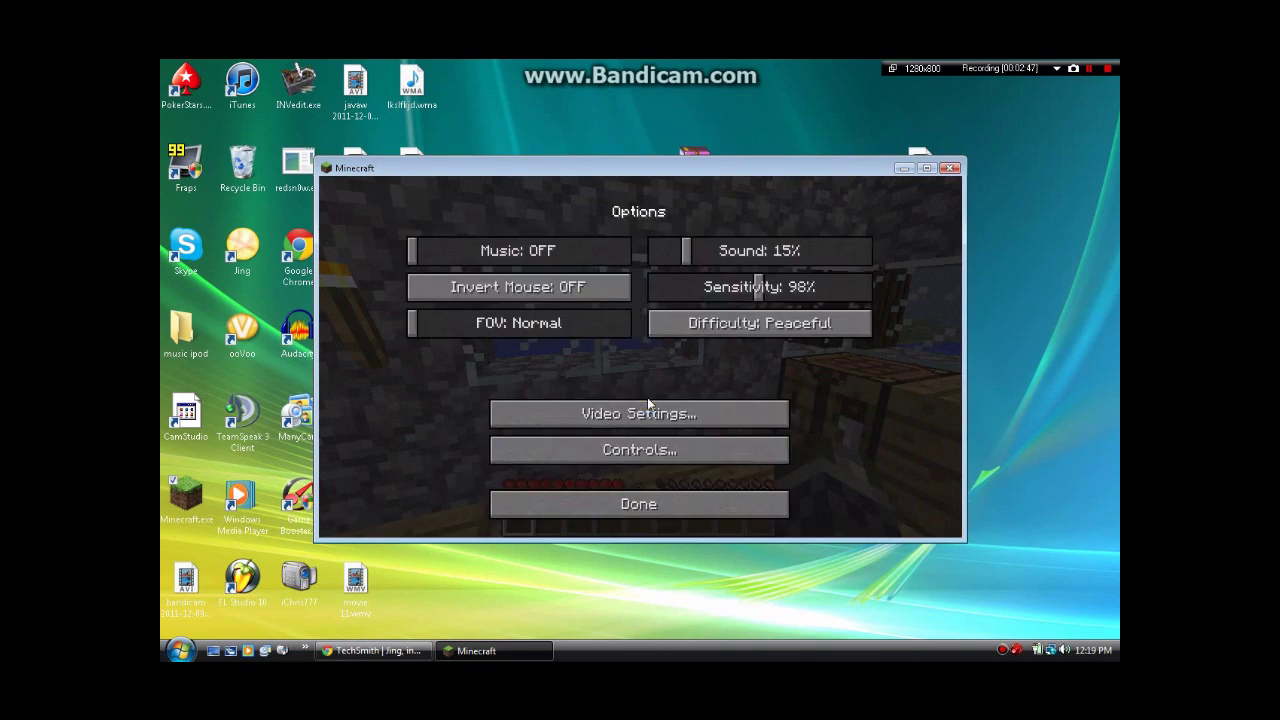
left_click(594, 412)
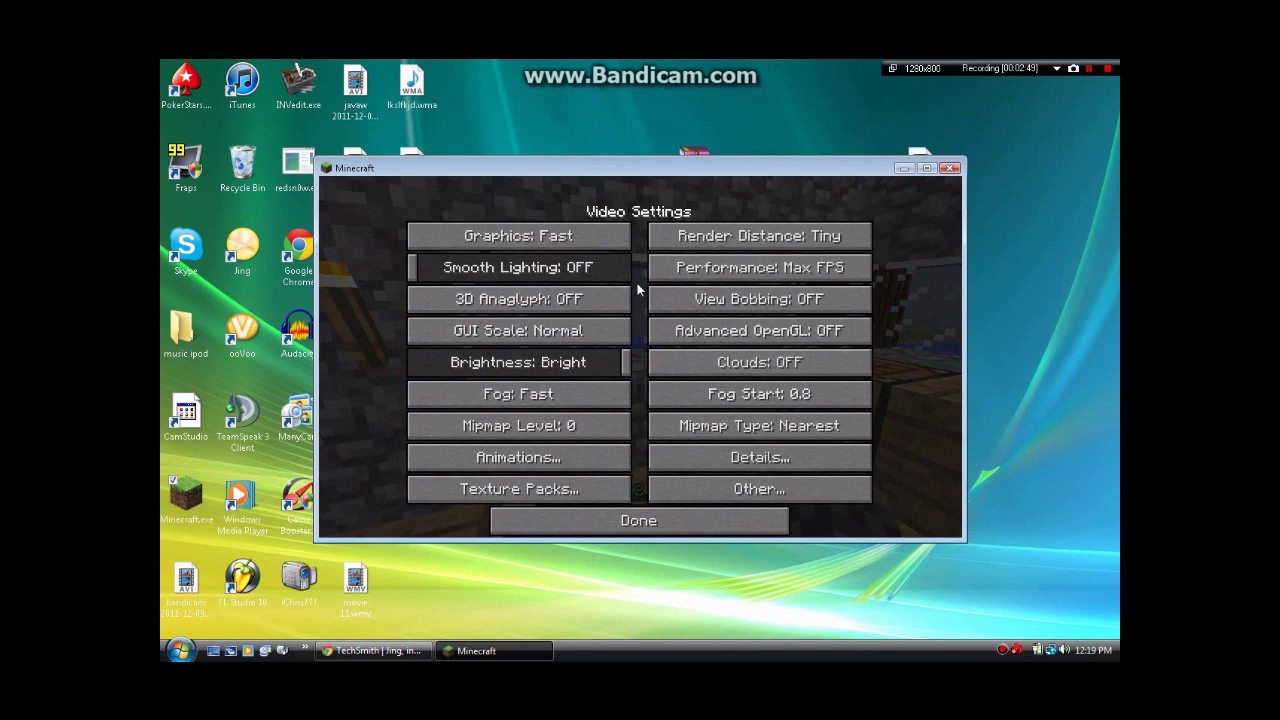
left_click(768, 404)
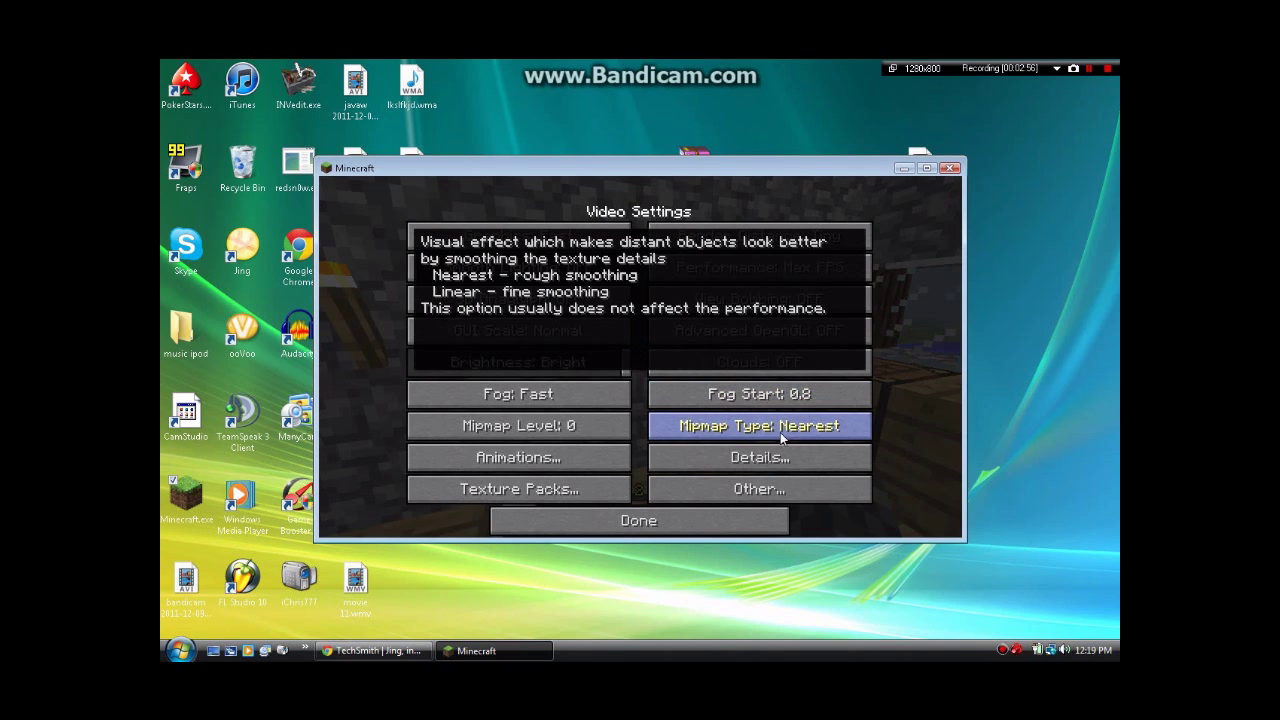
left_click(782, 437)
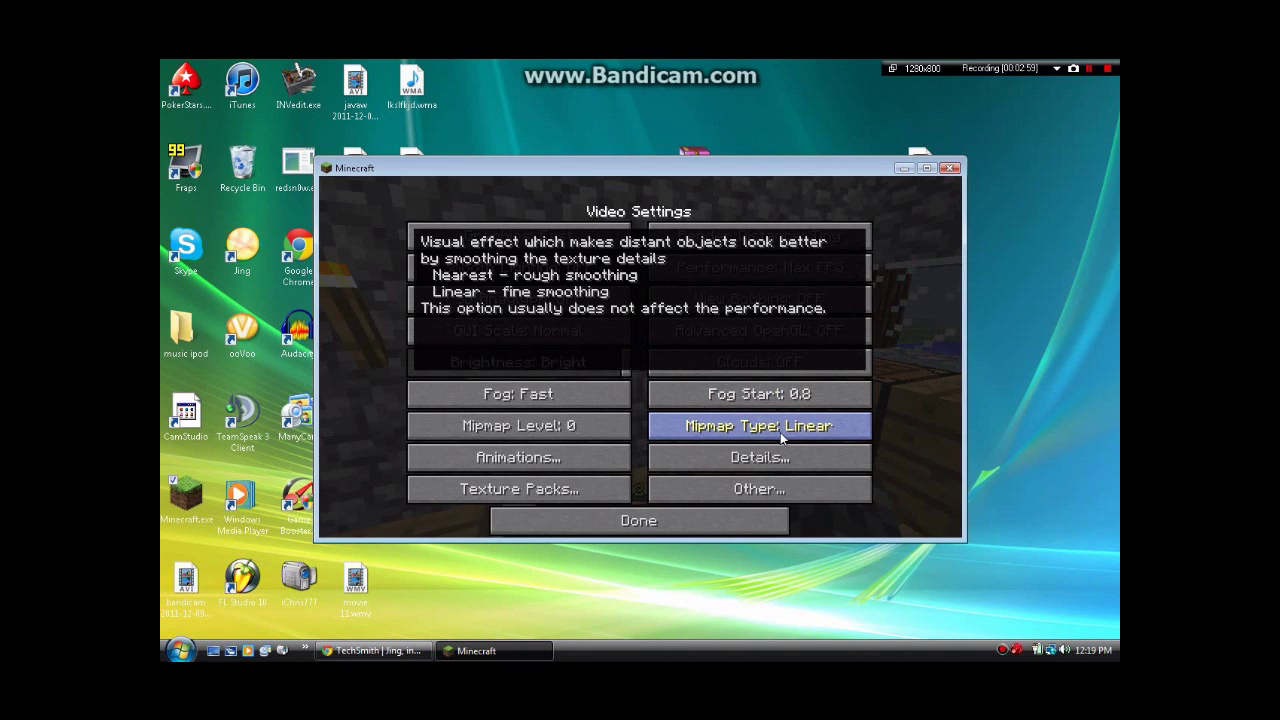
left_click(749, 459)
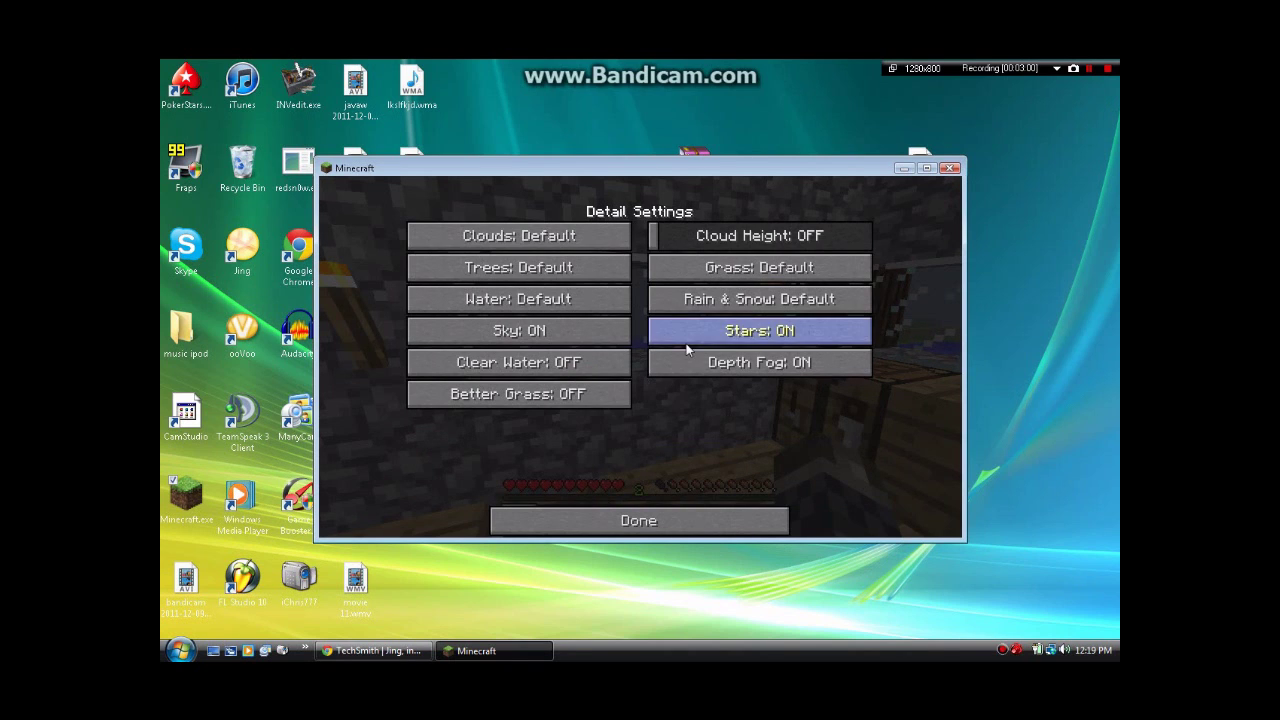
- Set trees, water, grass, rain/snow and better grass to Fast; sky, stars, depth fog off; clear water on
left_click(577, 268)
left_click(568, 299)
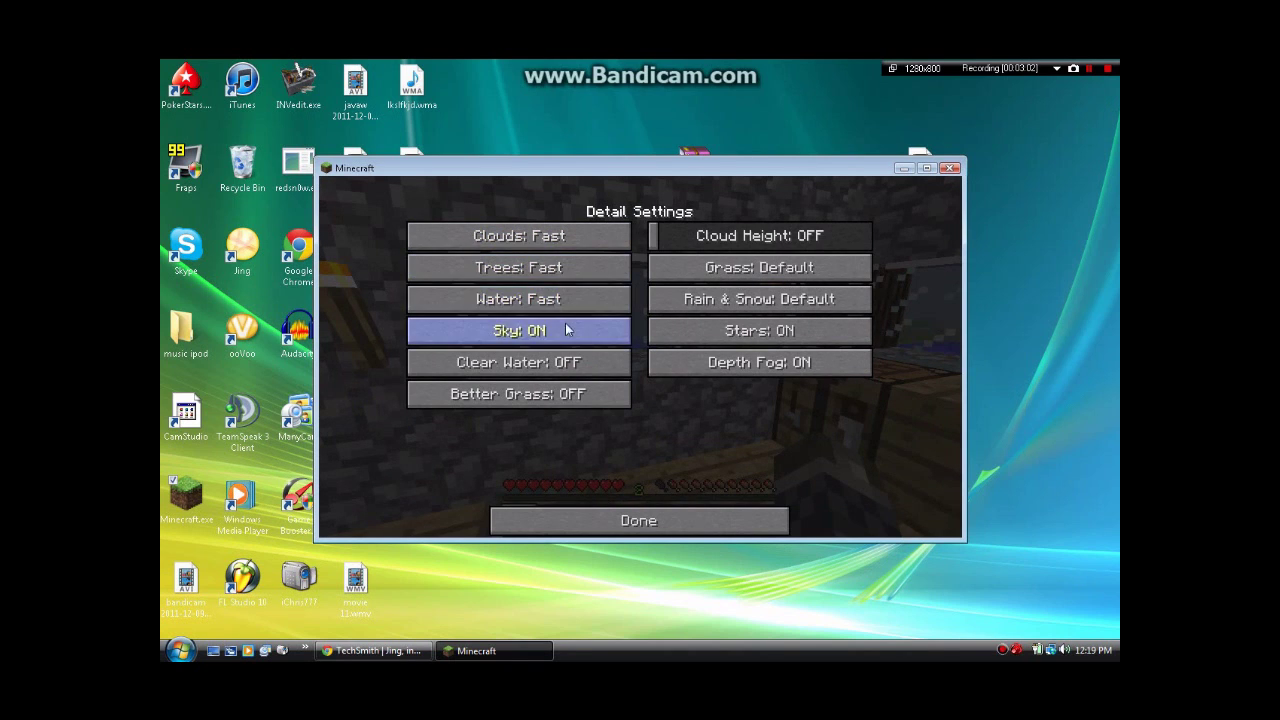
left_click(565, 330)
left_click(558, 364)
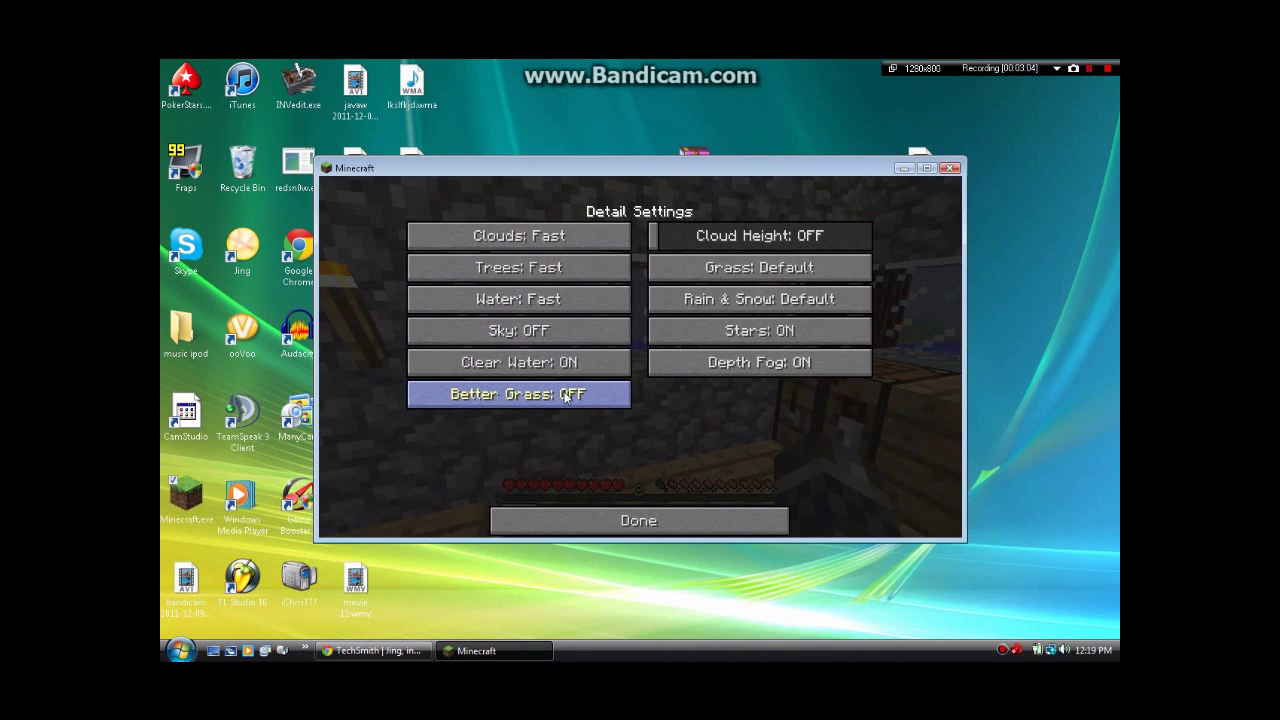
left_click(569, 395)
left_click(727, 365)
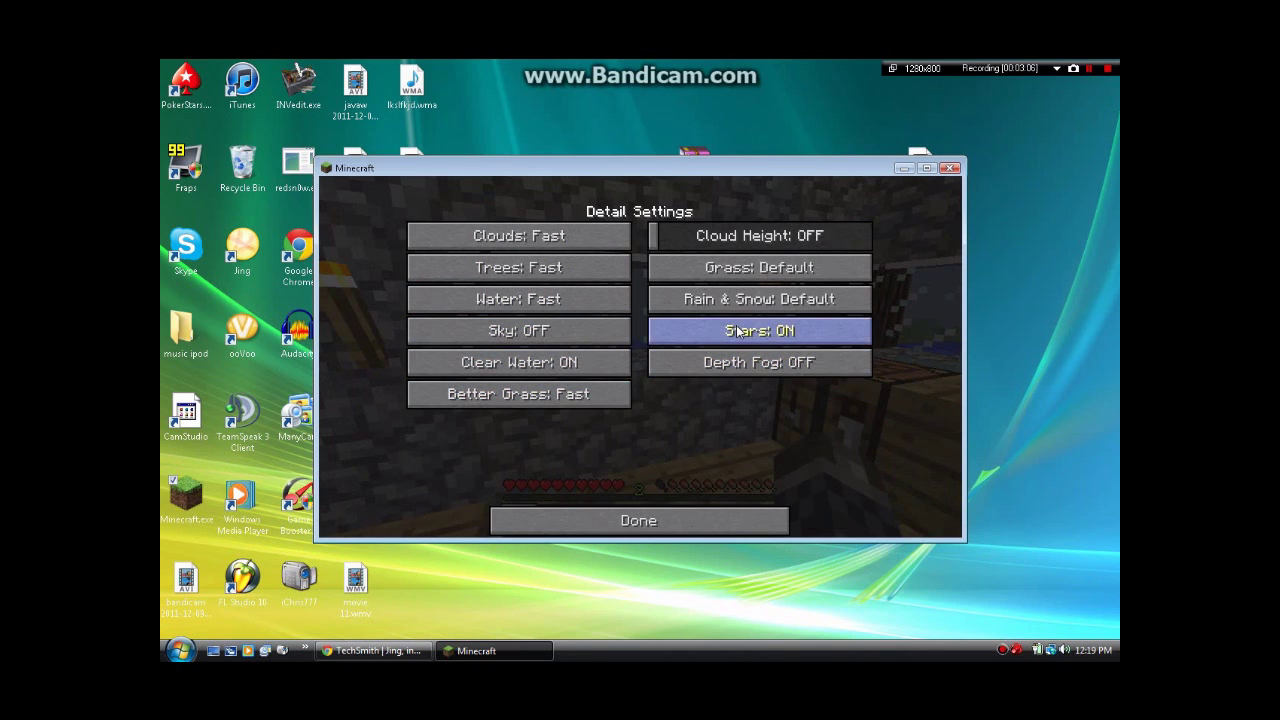
left_click(740, 331)
left_click(736, 302)
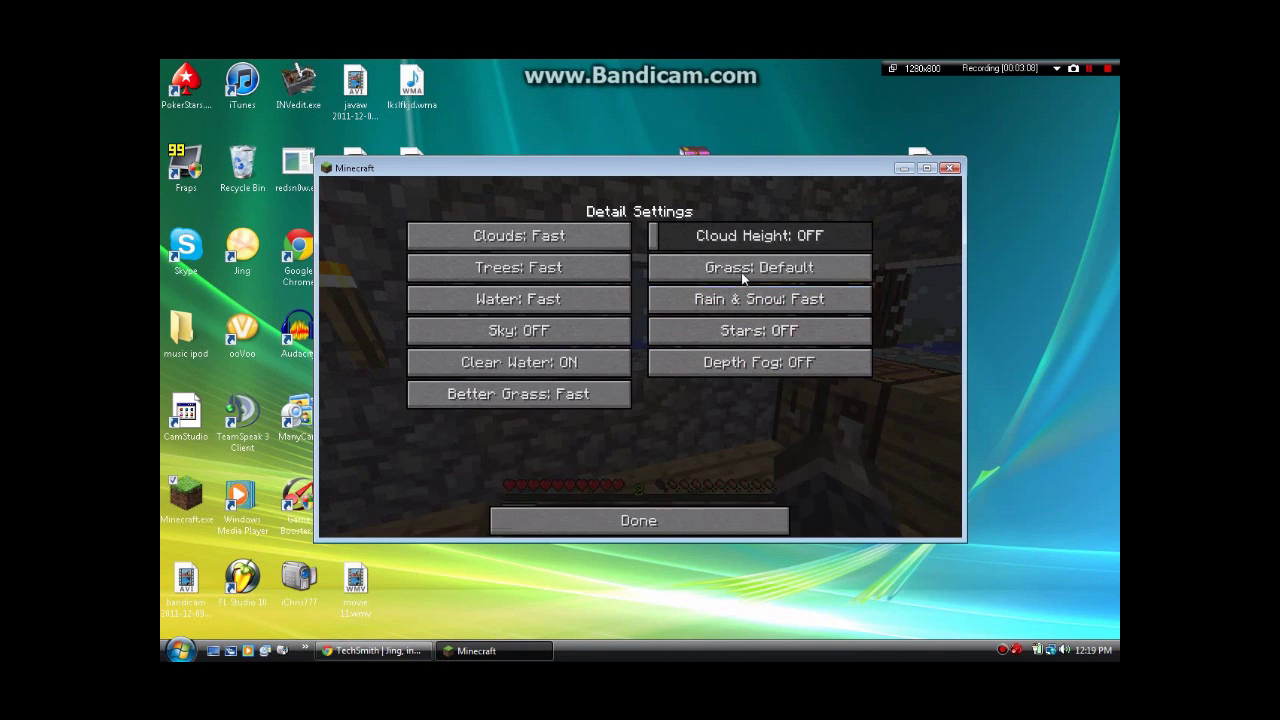
left_click(740, 269)
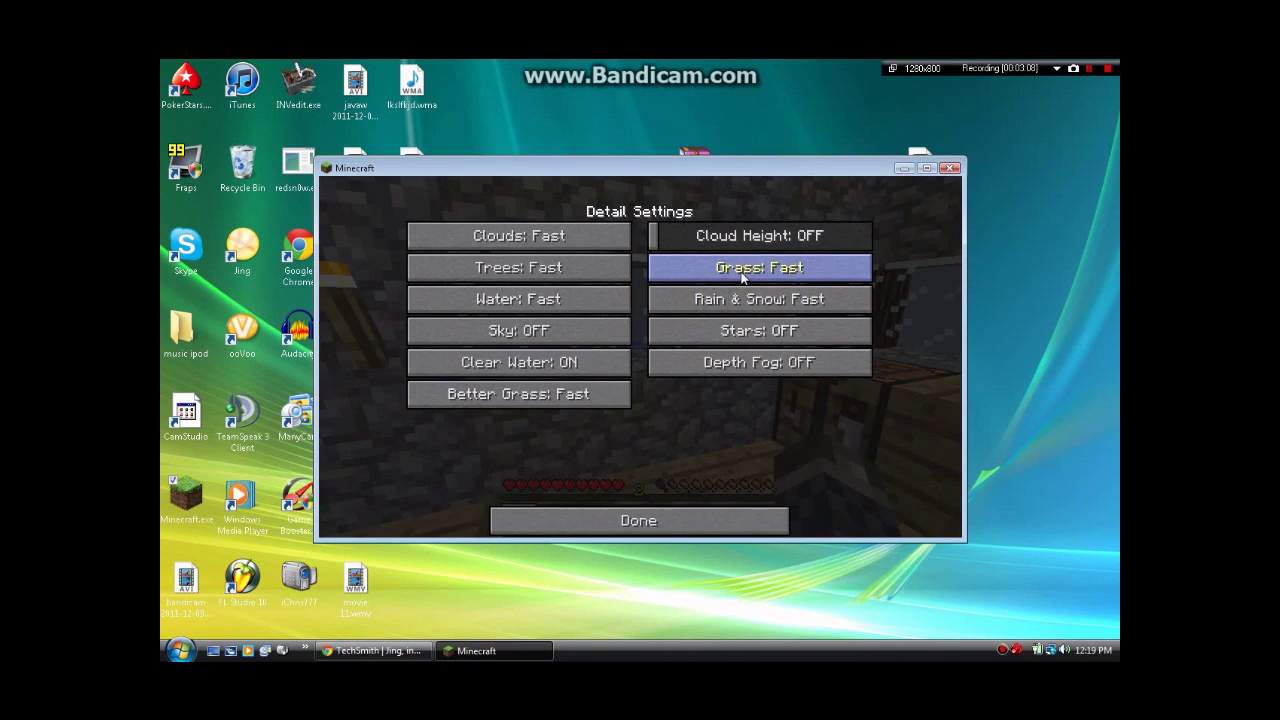
left_click(656, 523)
left_click(706, 487)
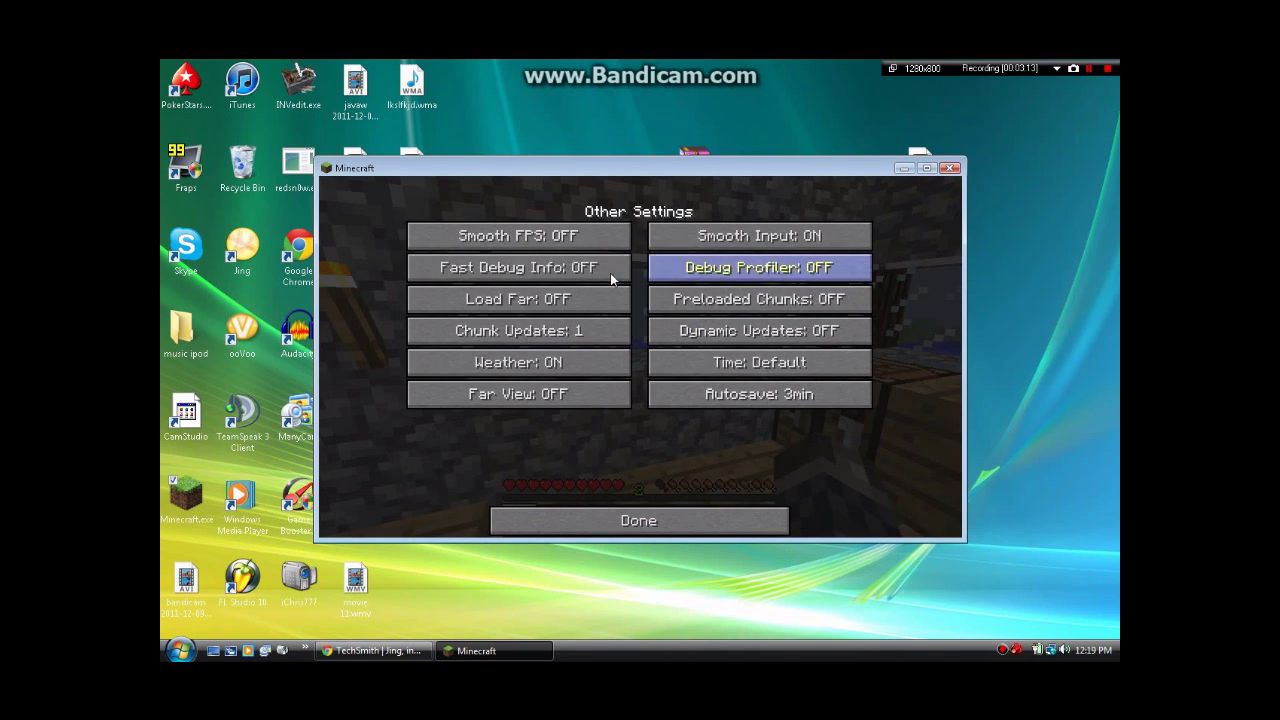
mouse_move(518, 236)
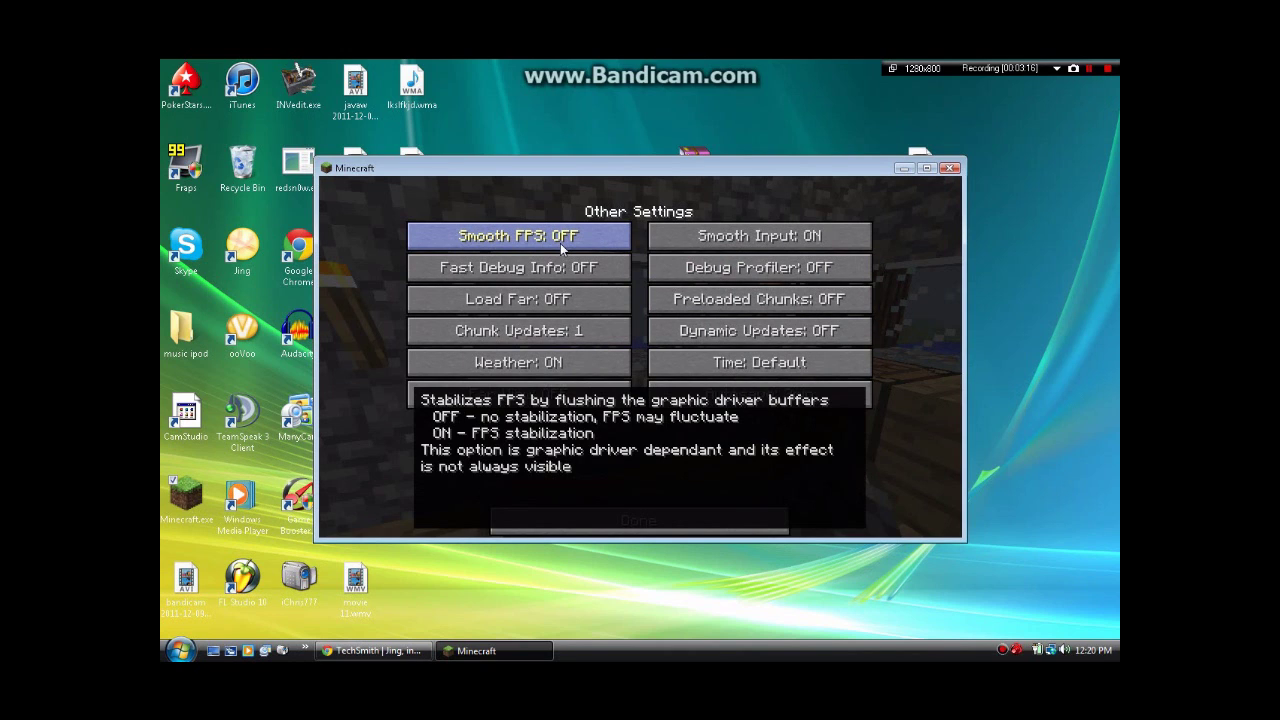
- Turn Smooth FPS on, then back out through every menu to resume the game
left_click(560, 243)
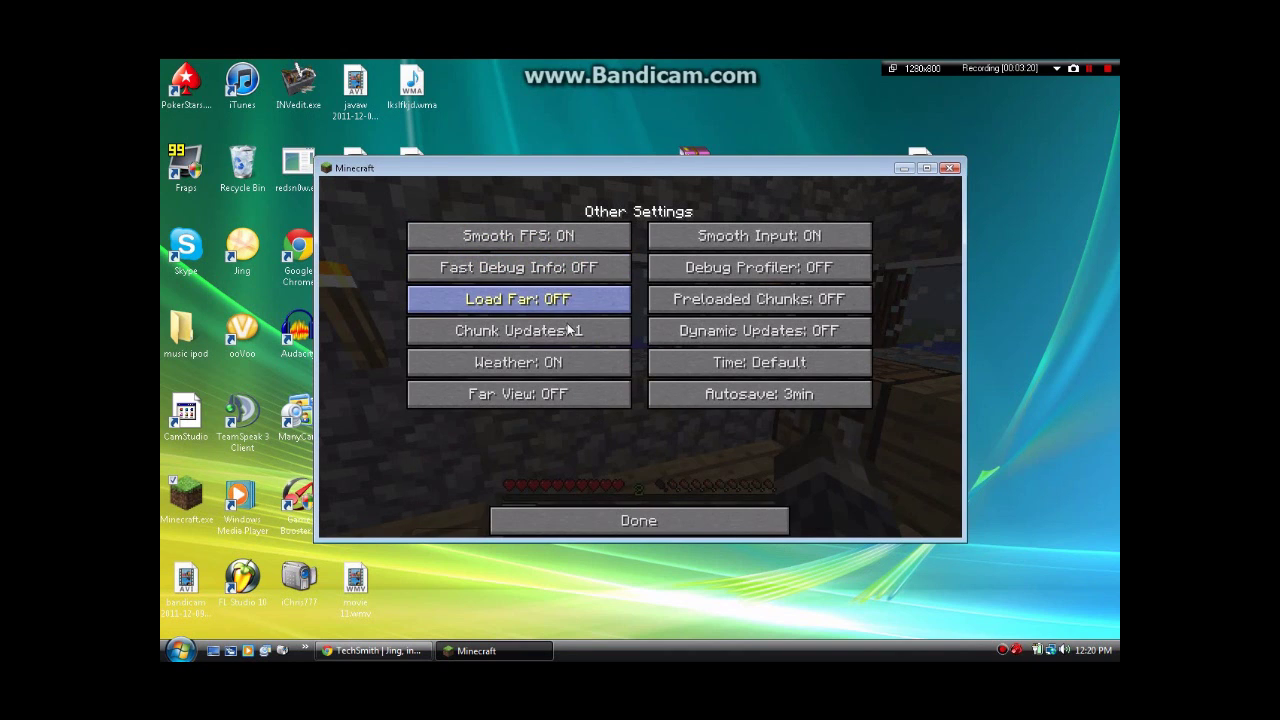
left_click(600, 522)
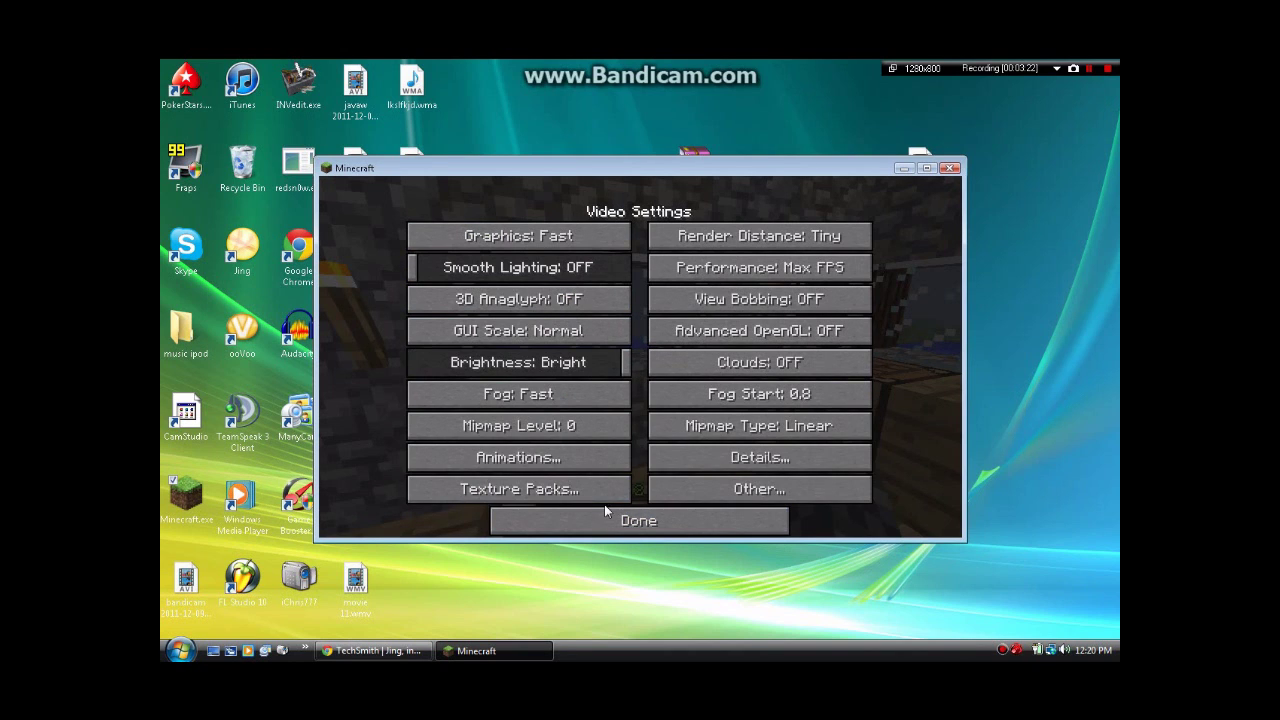
left_click(601, 512)
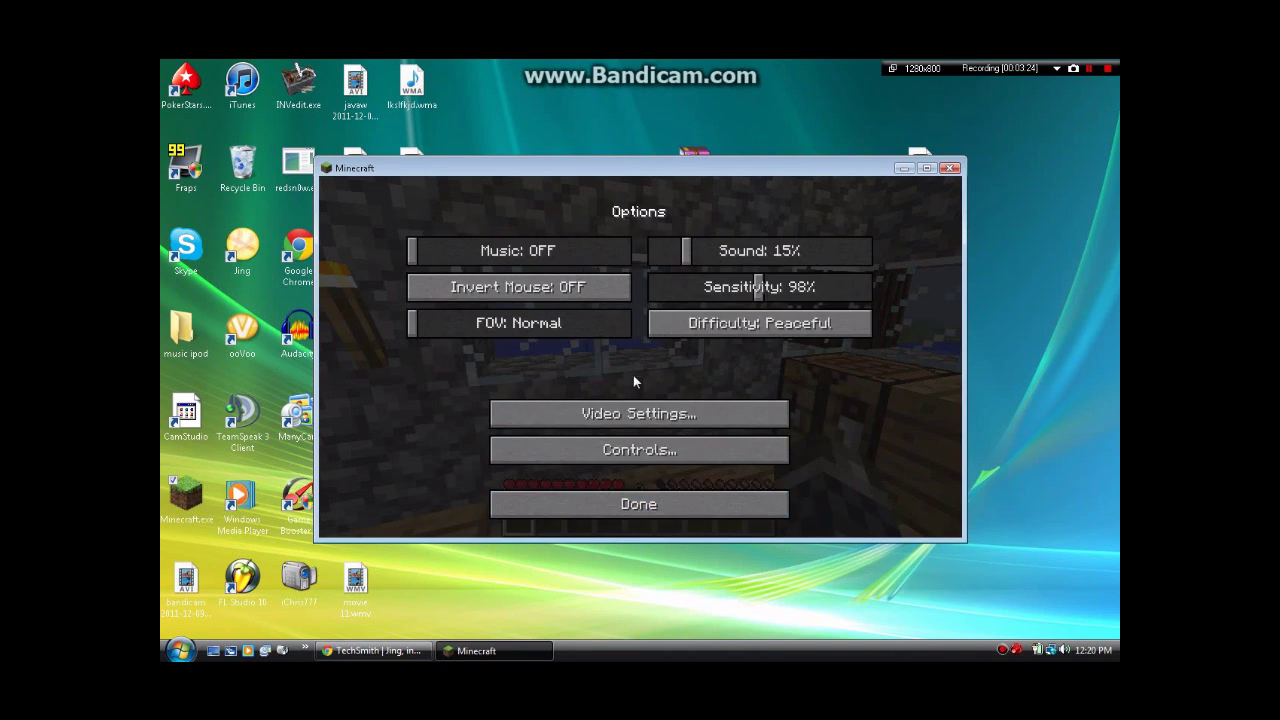
left_click(628, 503)
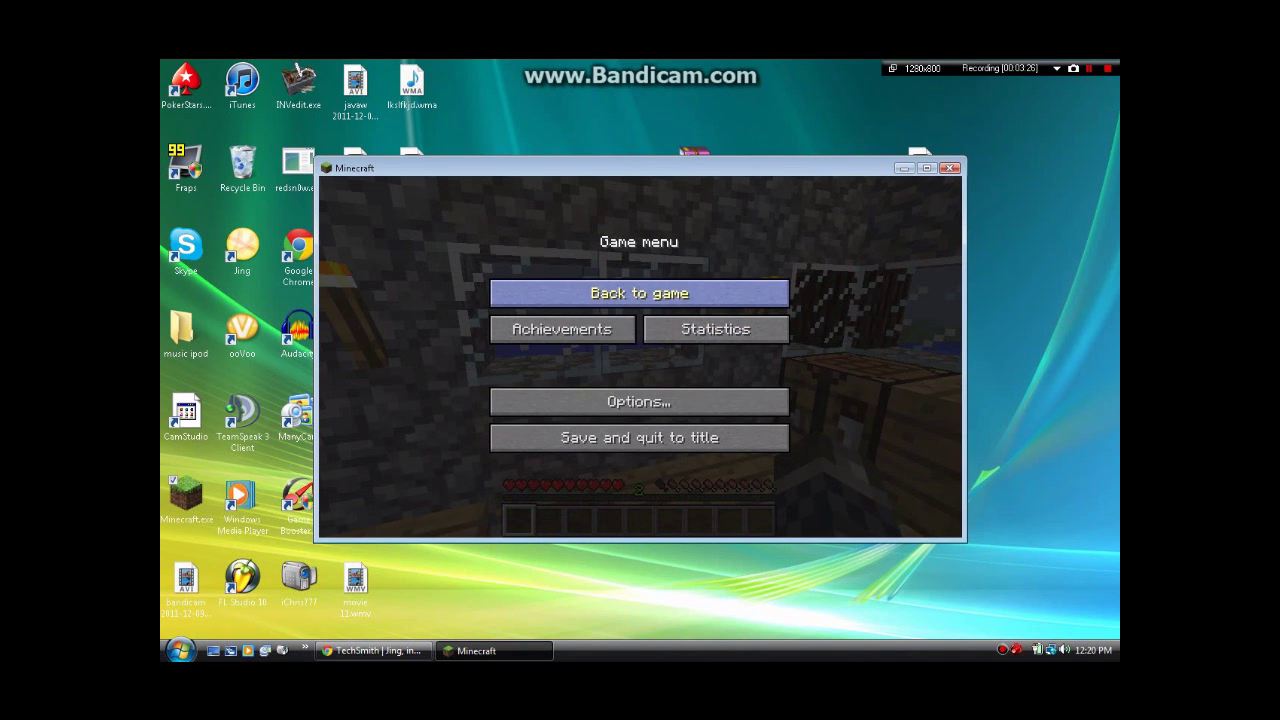
left_click(639, 293)
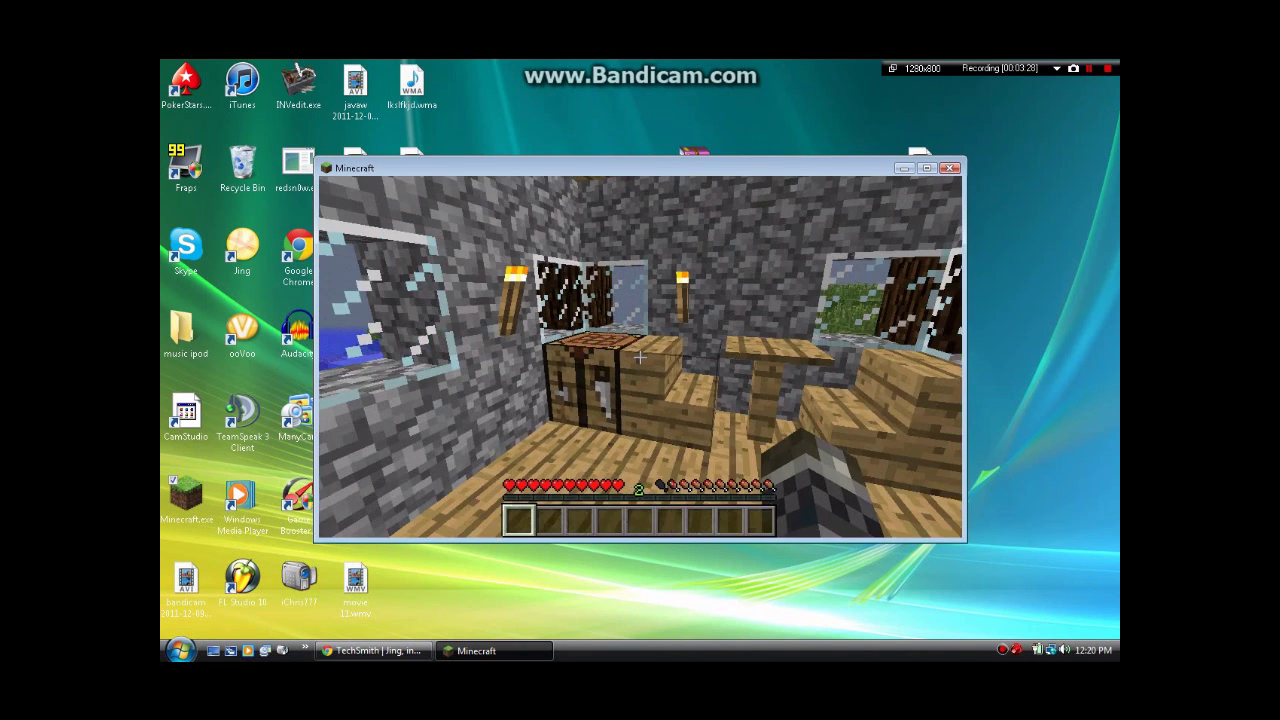
- Walk out of the house up to the grassy hill and back to view the house front
key("w")
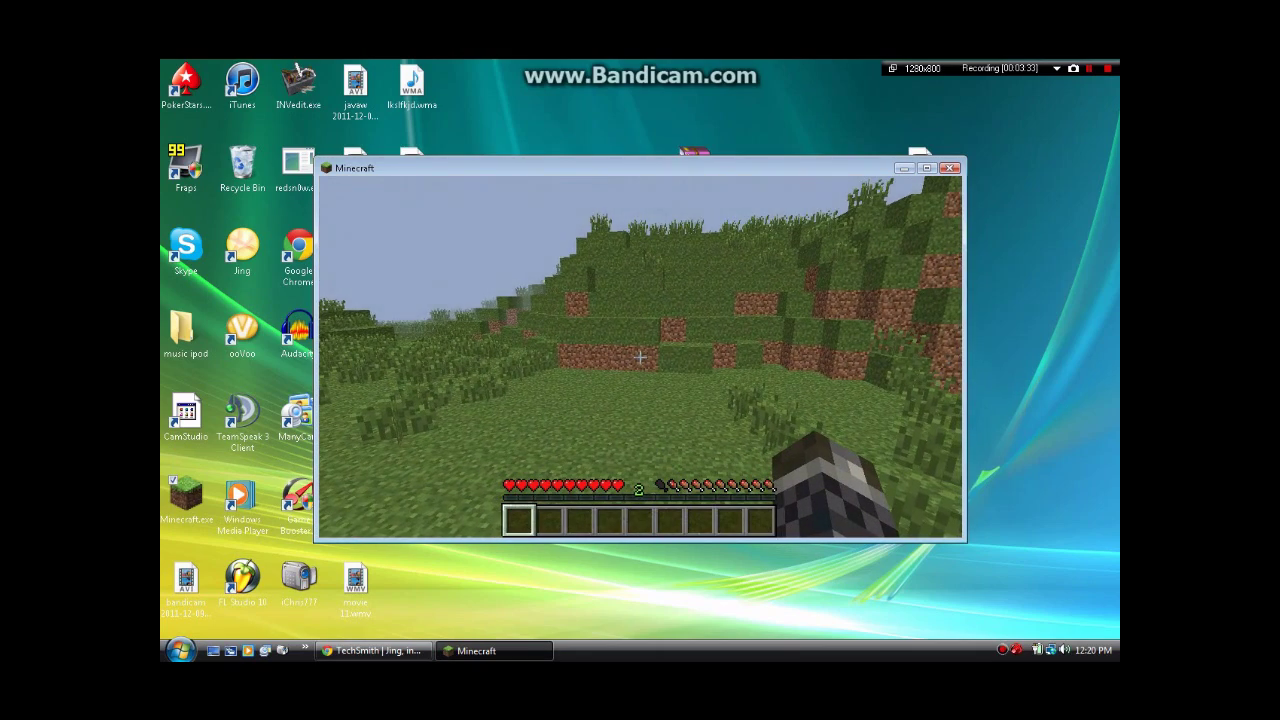
key("w")
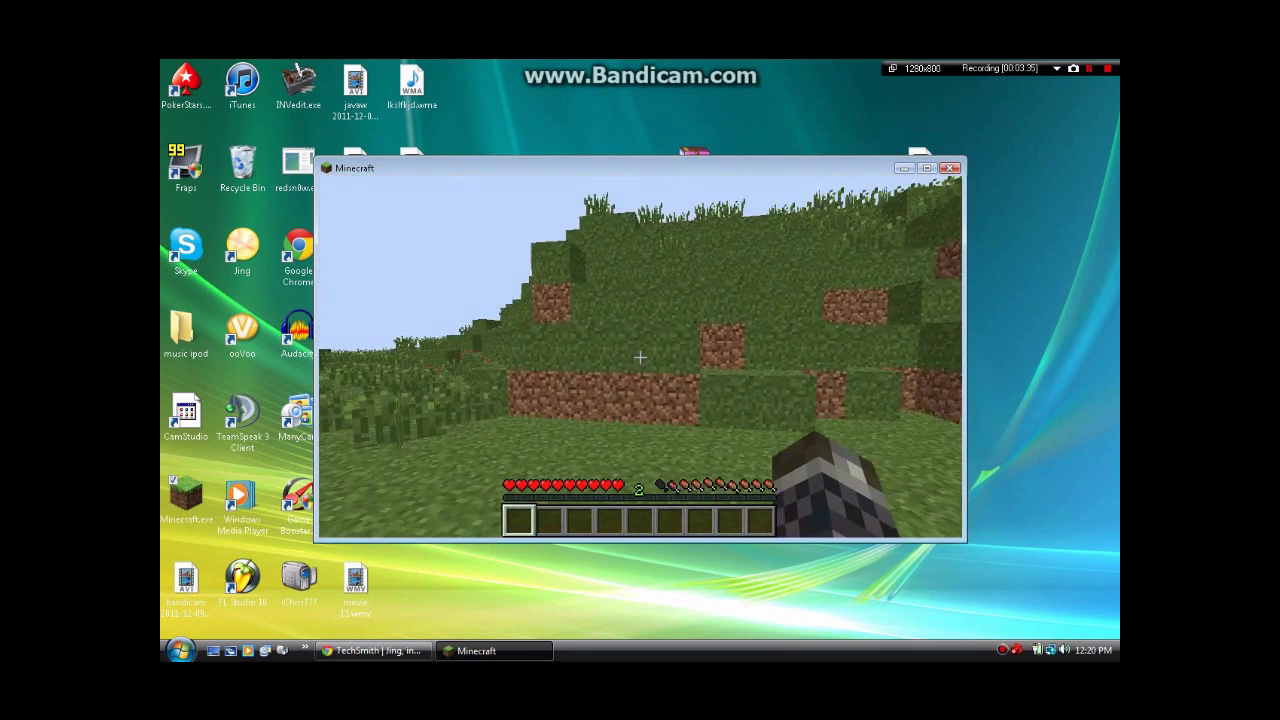
key("w")
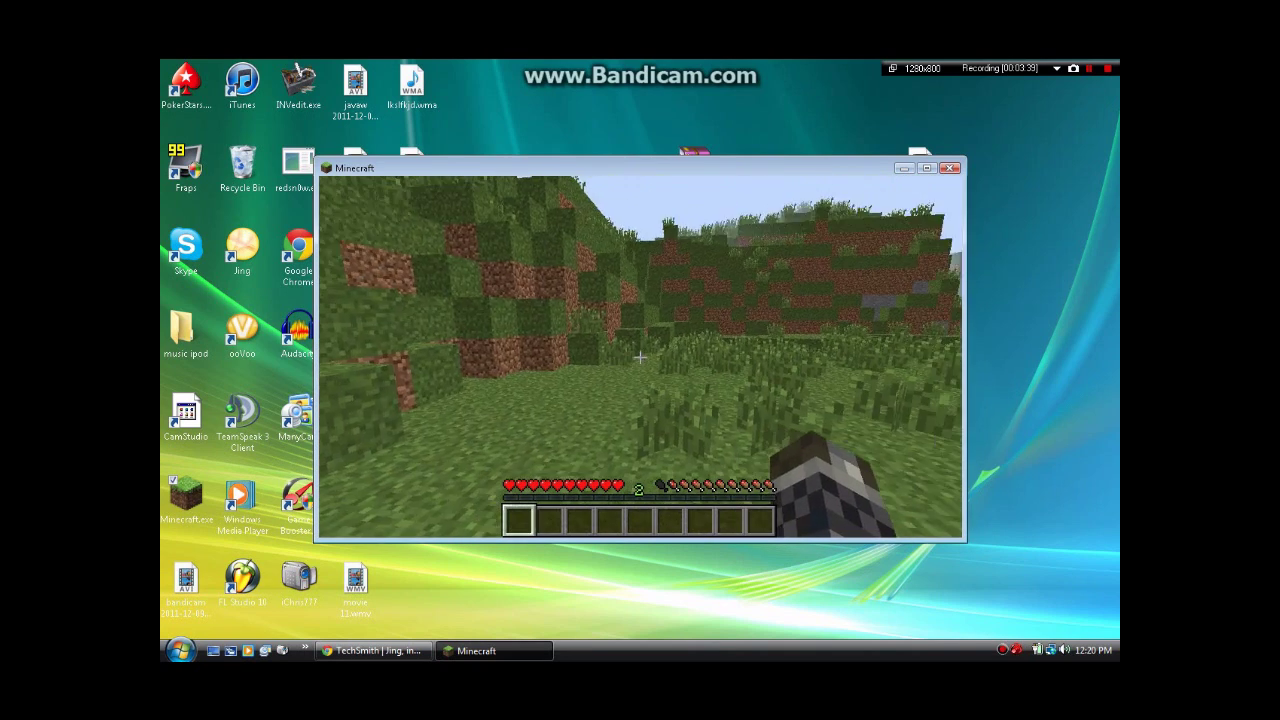
key("w")
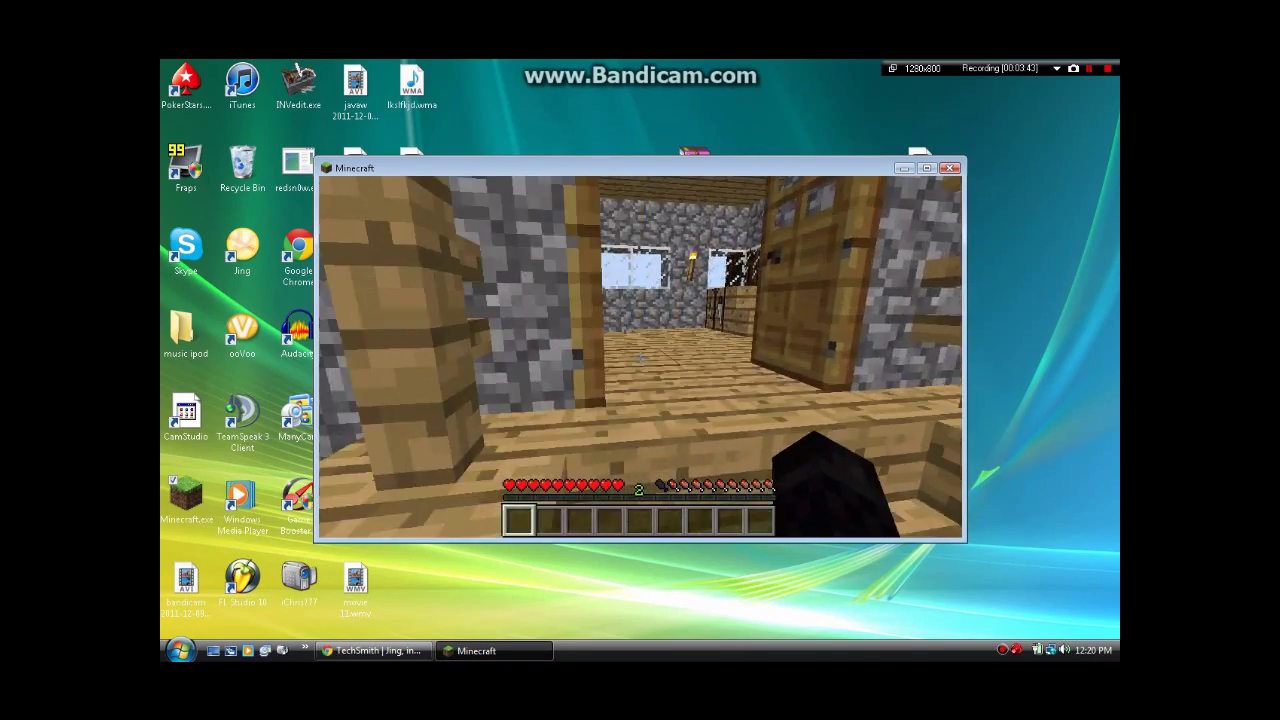
key("s")
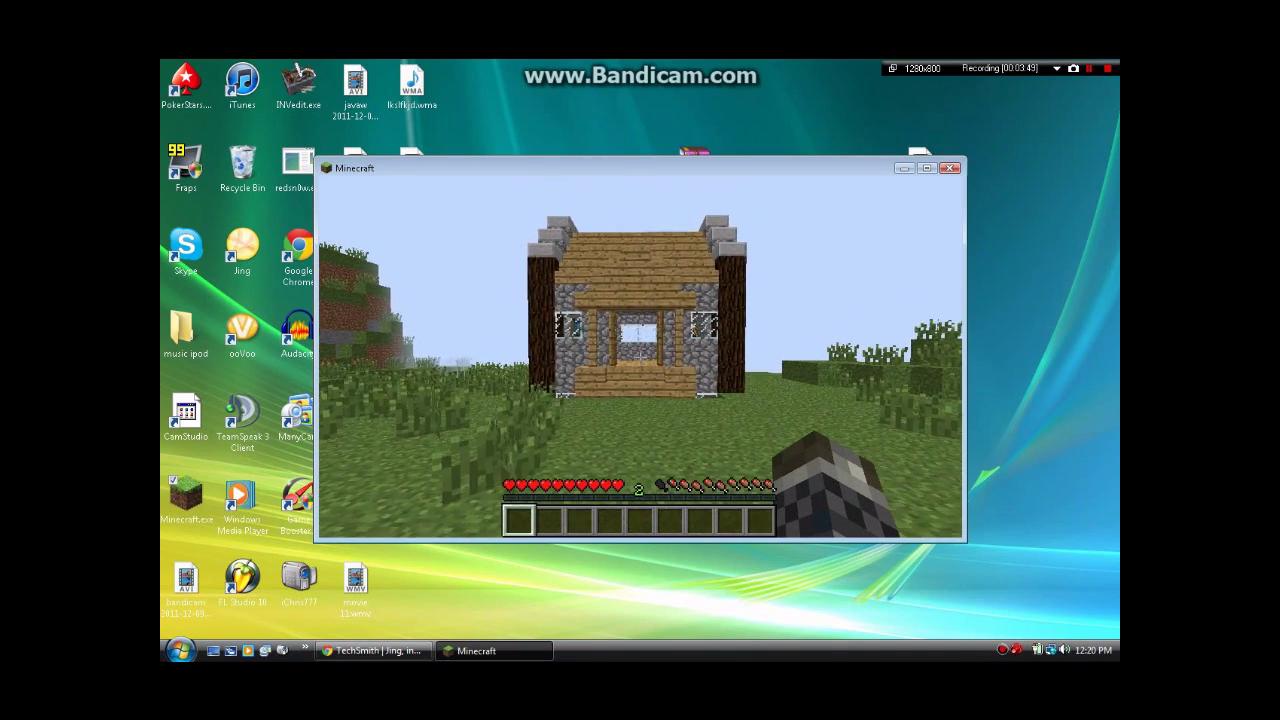
- Walk back into the house, look over the room and ceiling, and reach the furnaces
key("w")
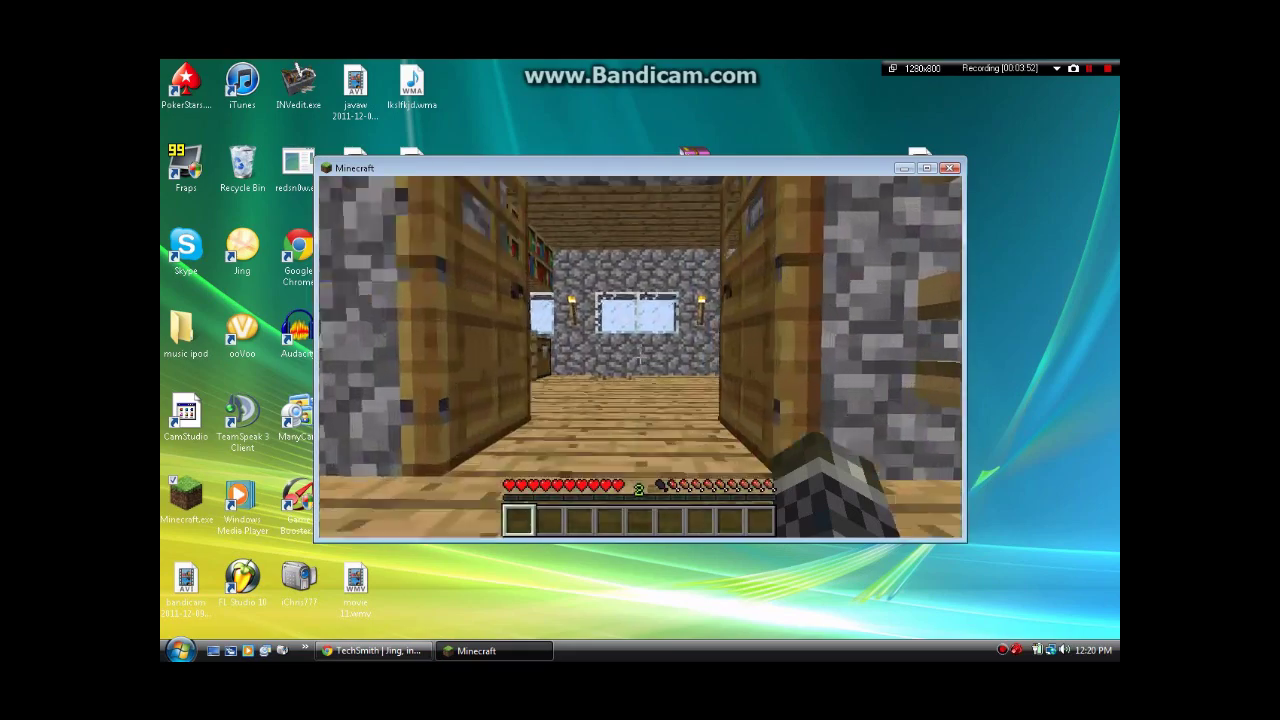
key("w")
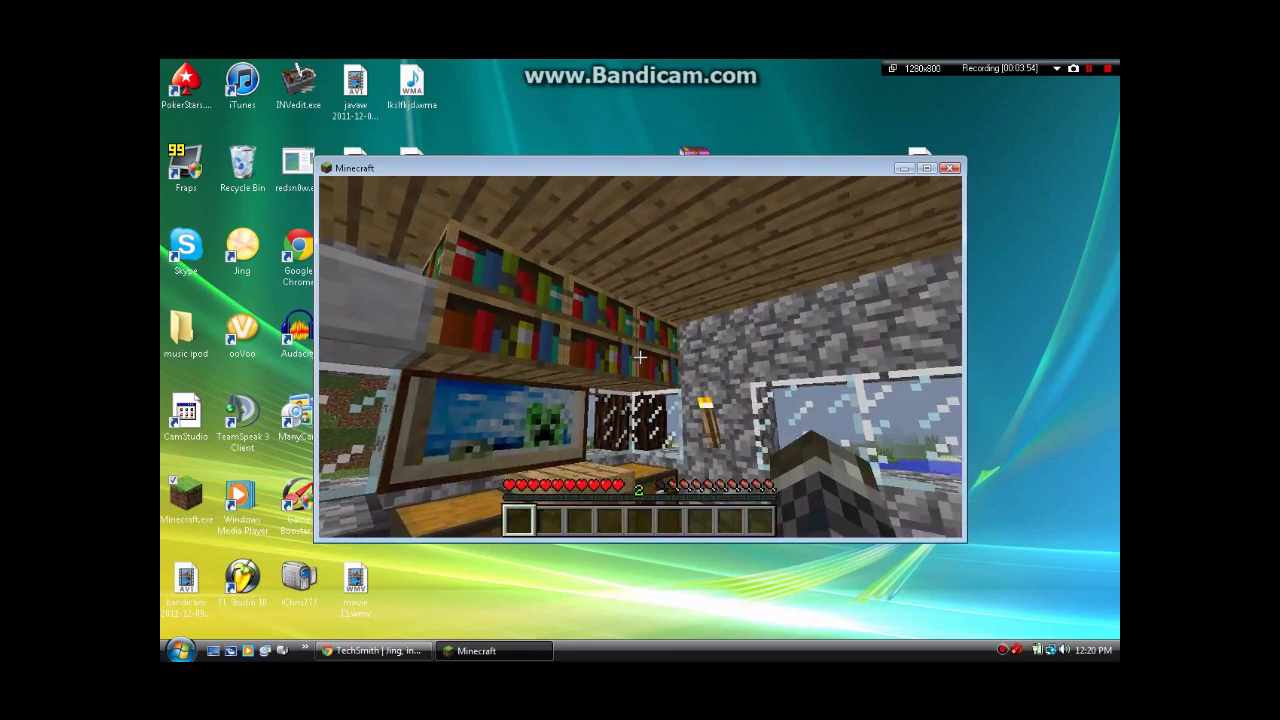
key("w")
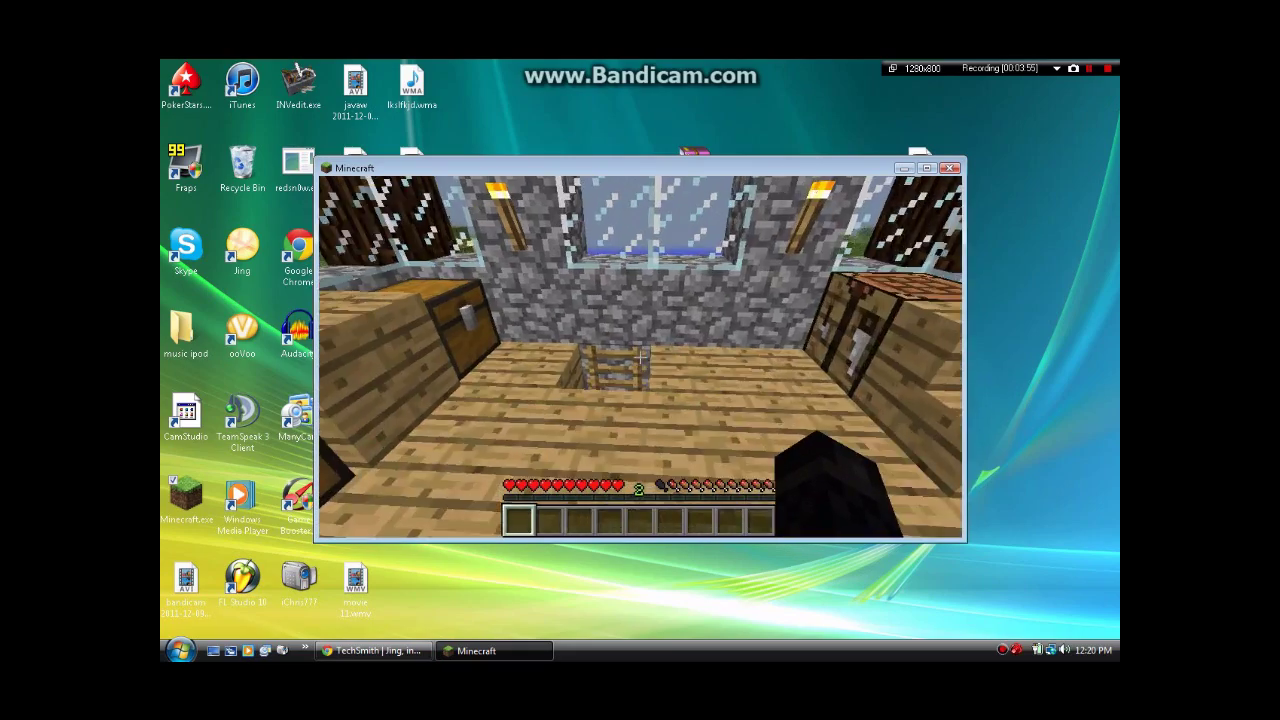
key("w")
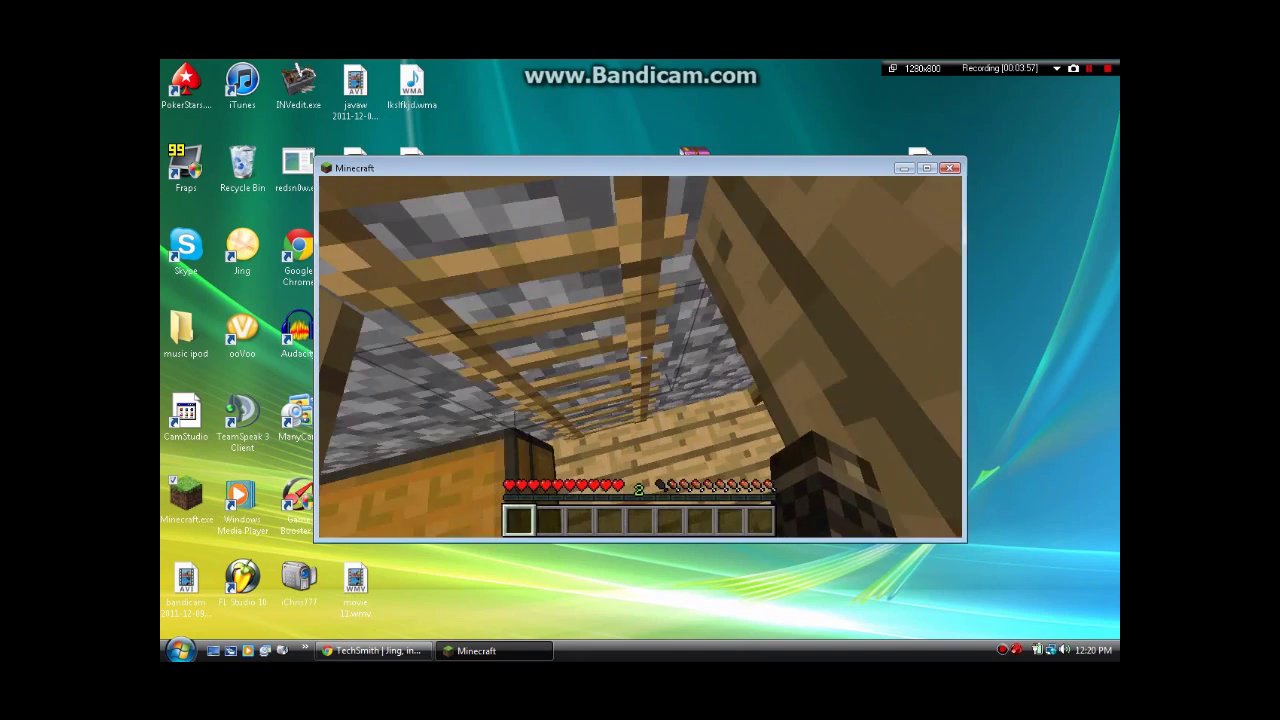
key("w")
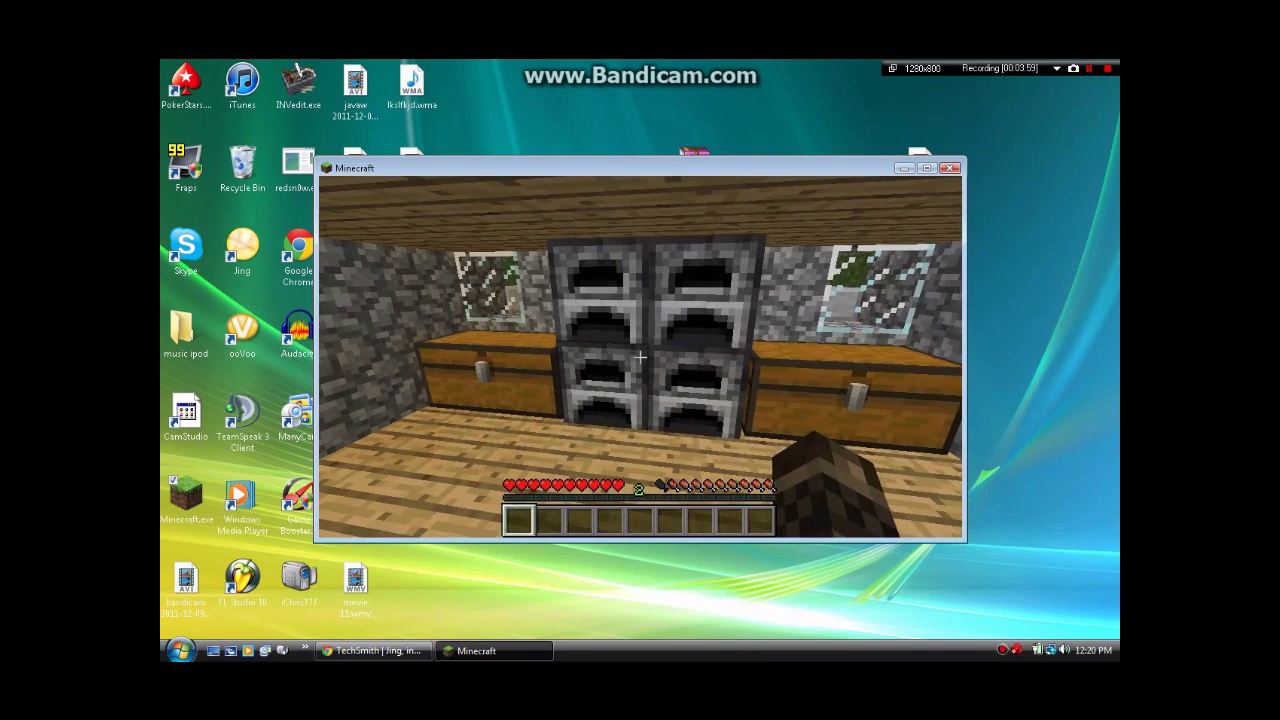
- Look inside both large chests, the diamond-sword chest and the other well-stocked one
right_click(640, 360)
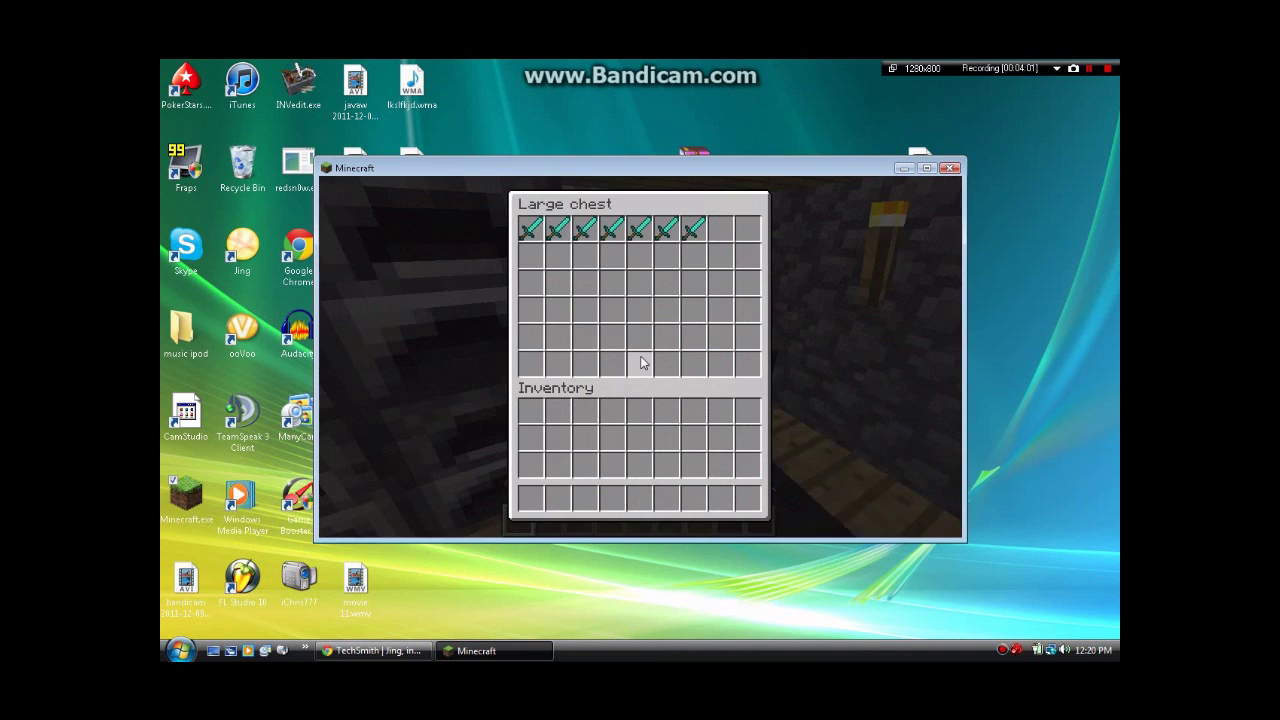
key("e")
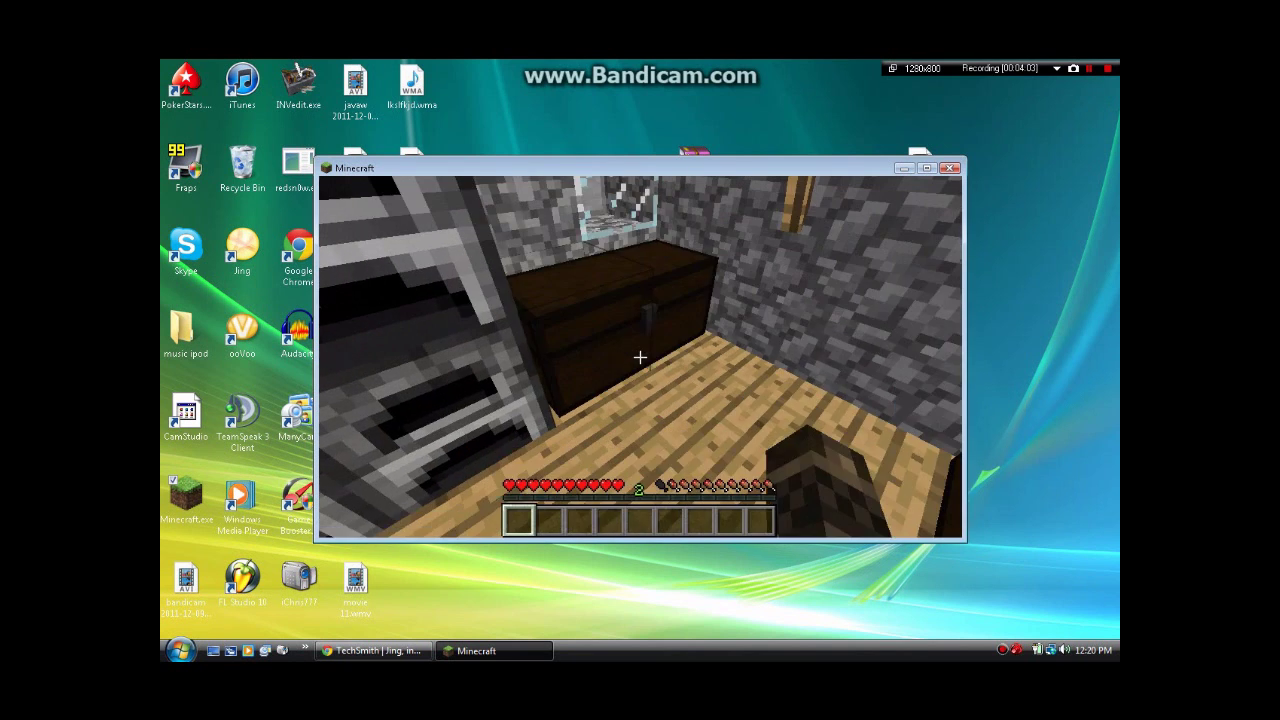
right_click(640, 356)
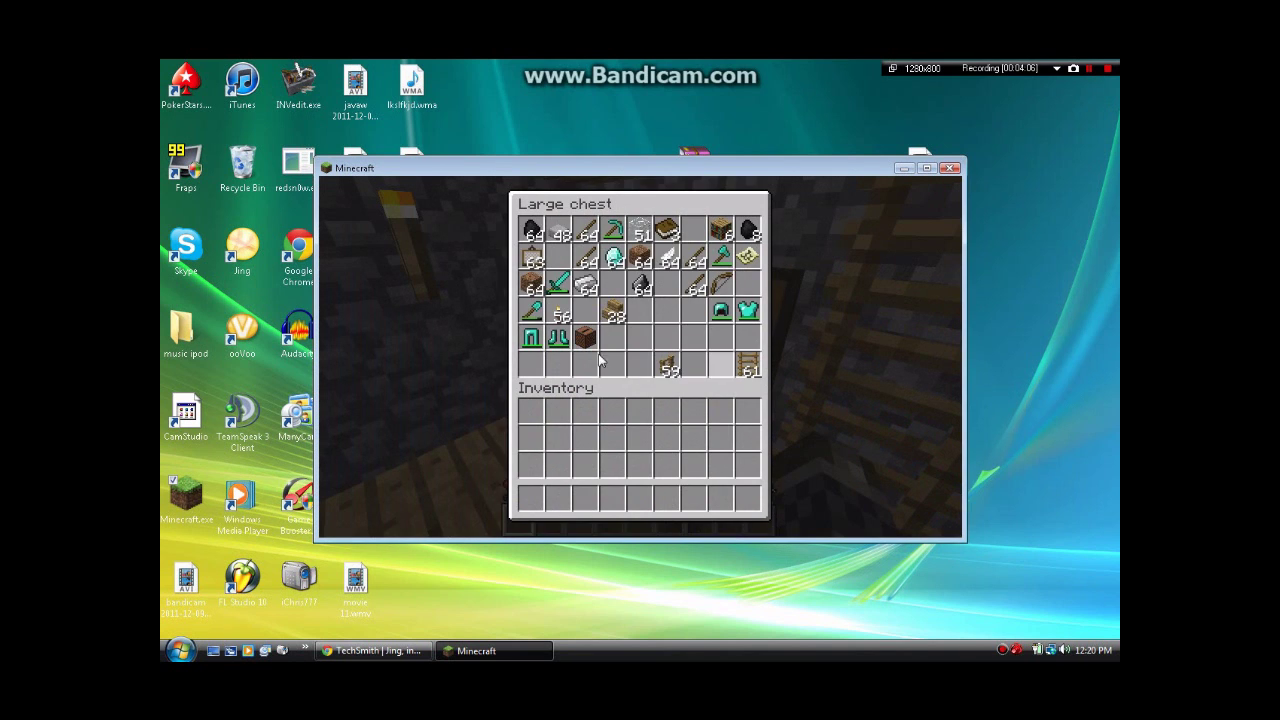
key("e")
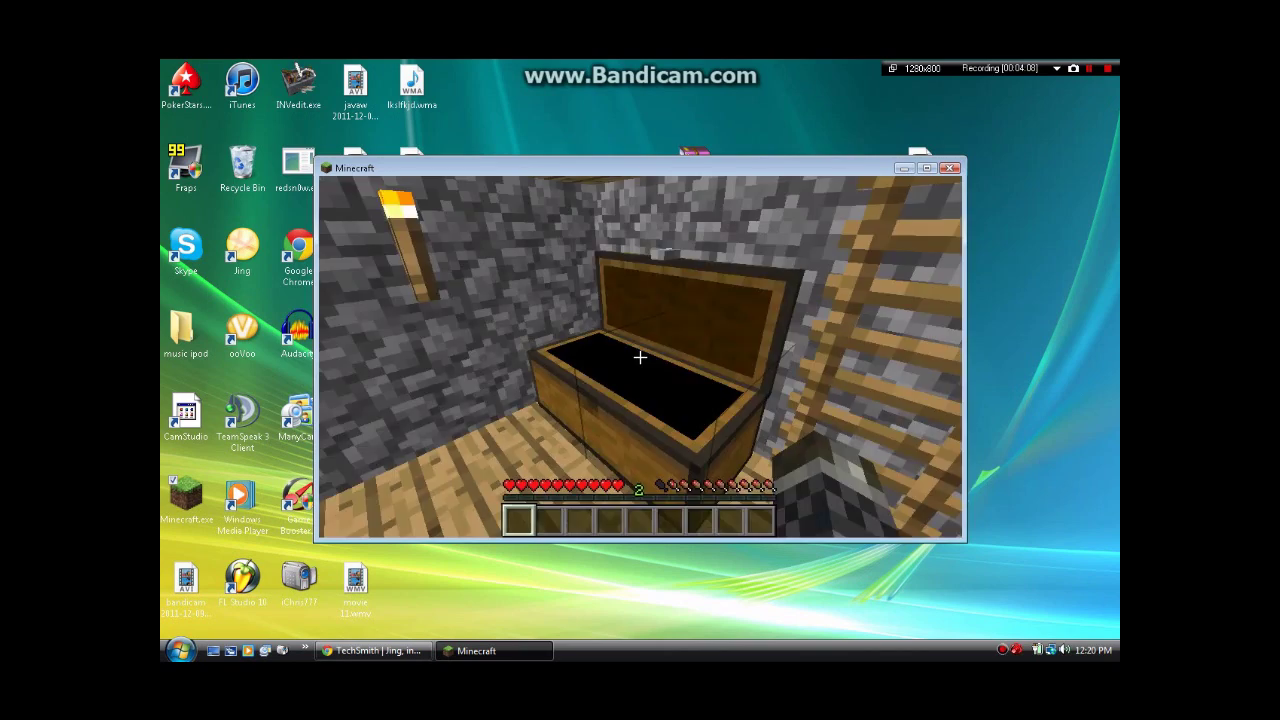
- Climb the ladder to the open doorway, then pause at the Game menu to save the level
key("w")
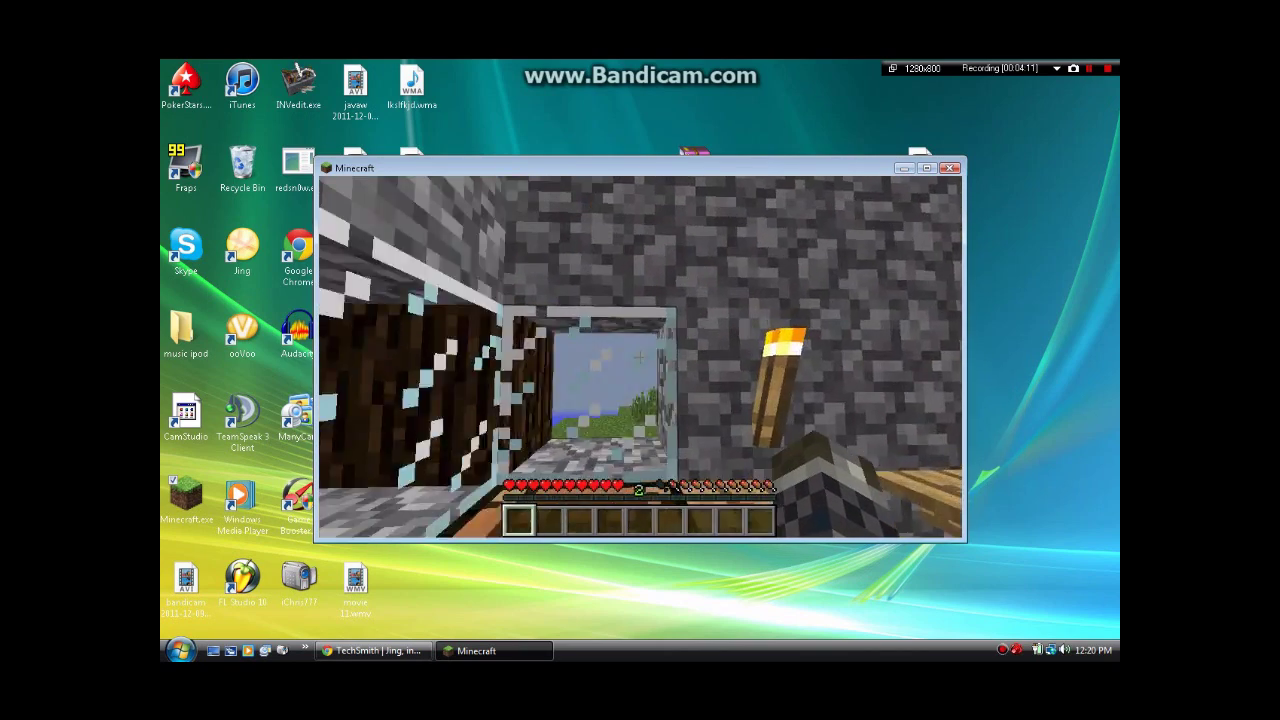
key("w")
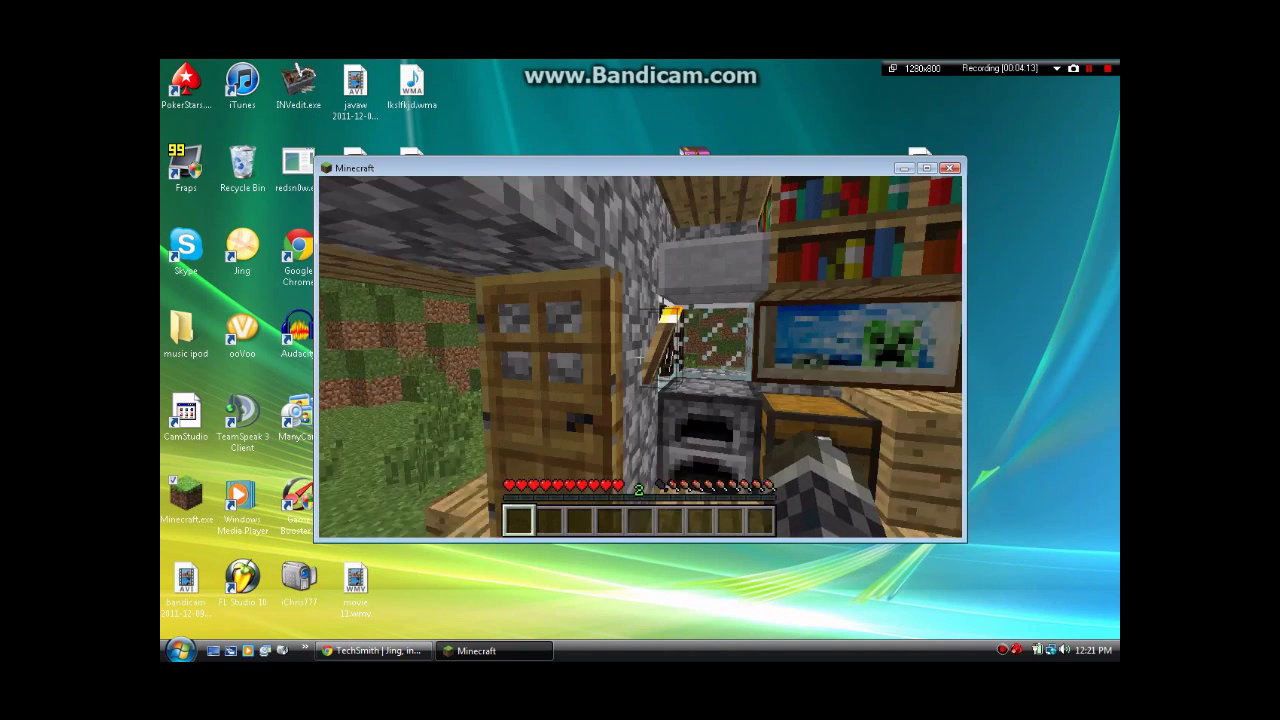
key("Escape")
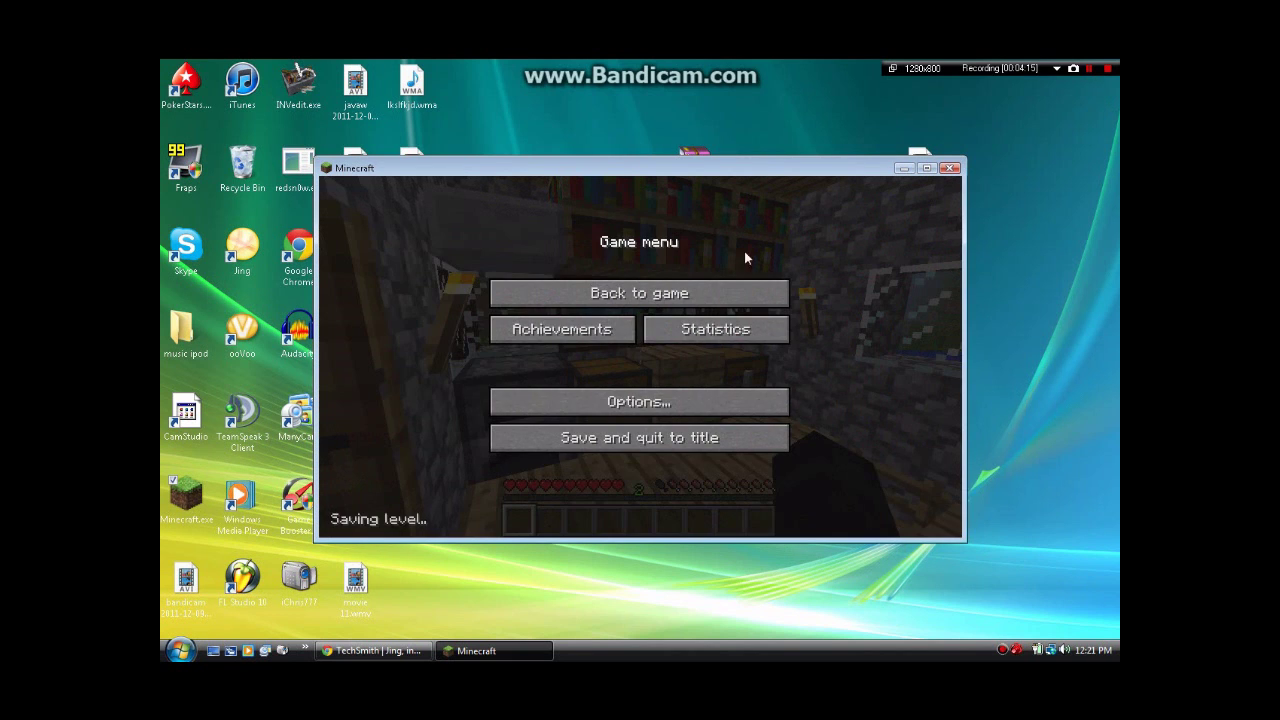